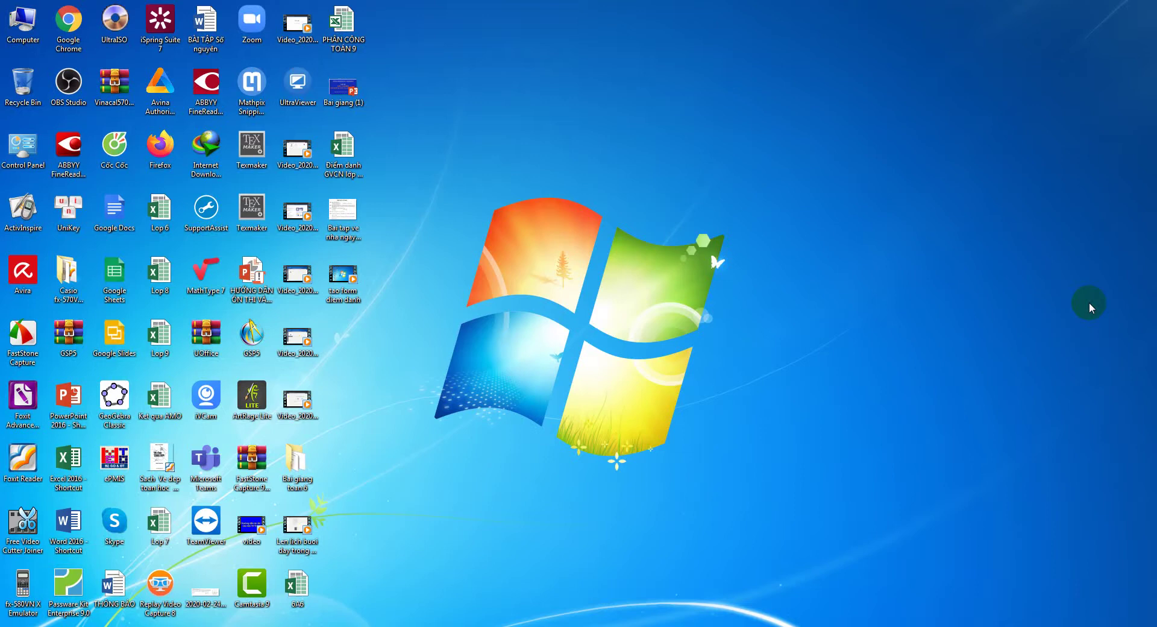
Open Google Chrome, go to the Office home page at office.com/?auth=2, and open Forms
{"action": "left_click", "coordinate": [75, 27]}
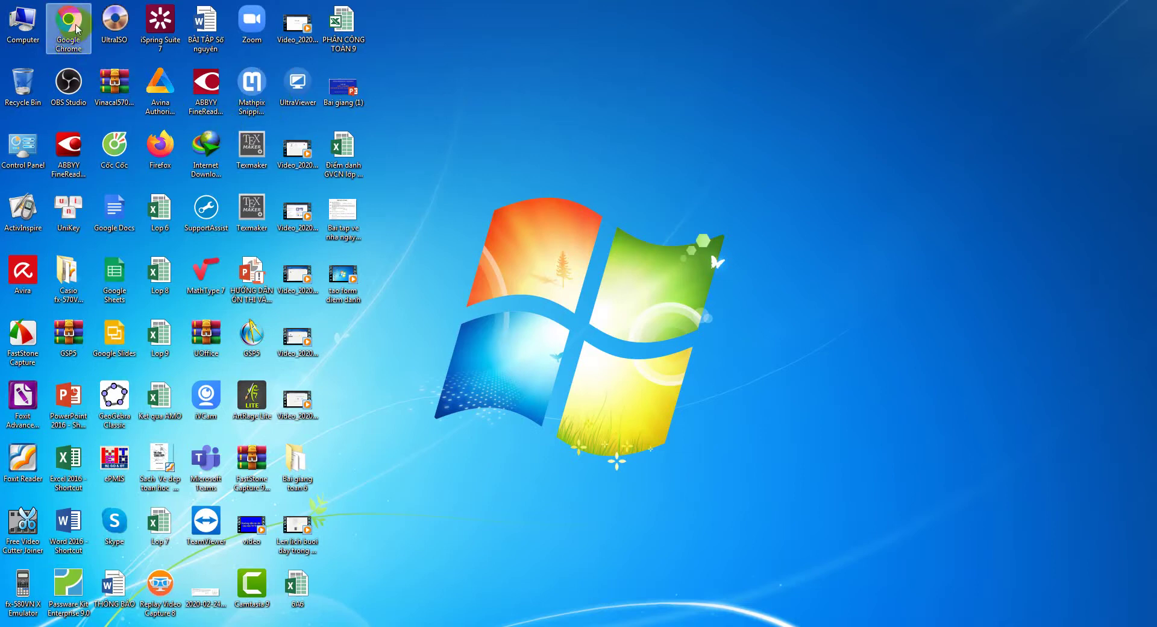
{"action": "double_click", "coordinate": [74, 27]}
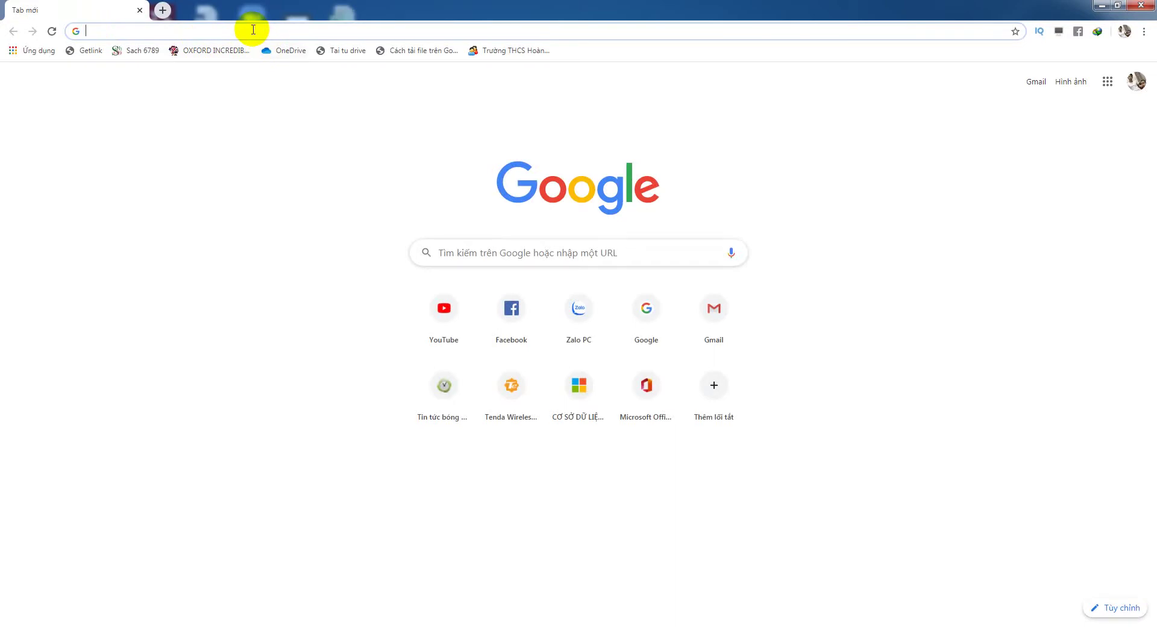
{"action": "type", "text": "Office.com/?auth=2"}
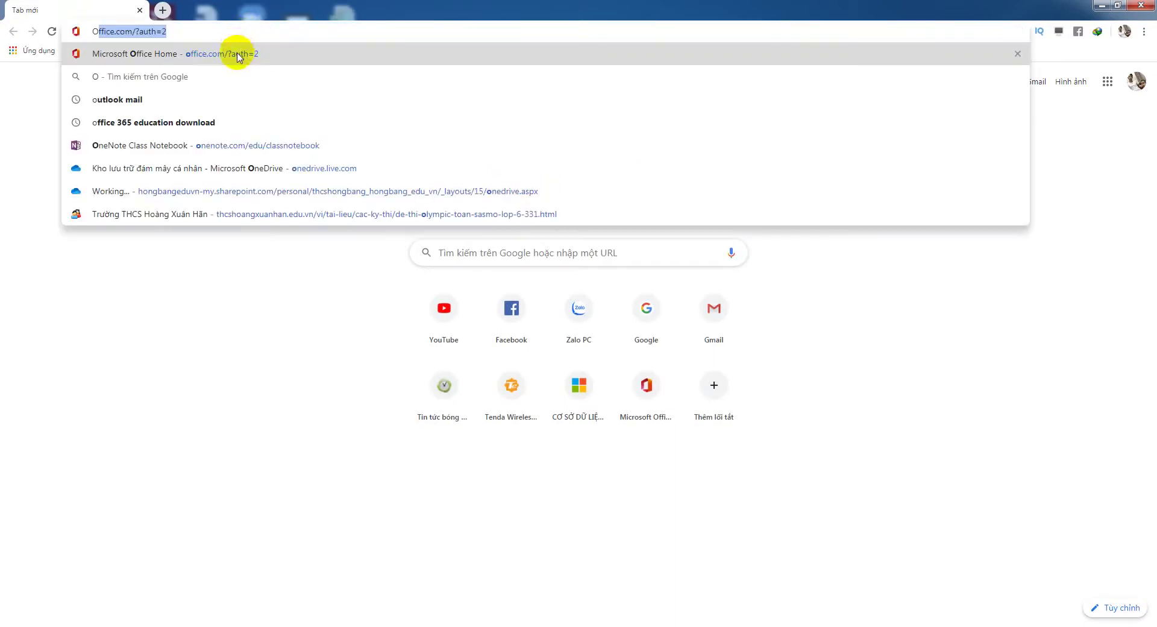
{"action": "left_click", "coordinate": [238, 57]}
{"action": "left_click", "coordinate": [238, 55]}
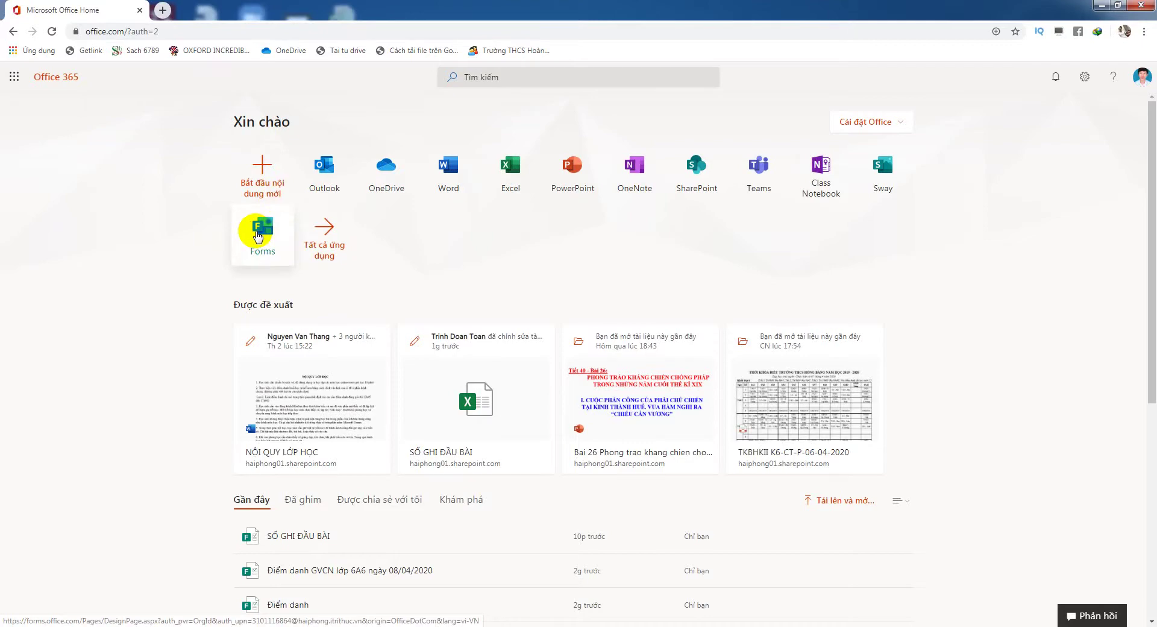
{"action": "left_click", "coordinate": [258, 235]}
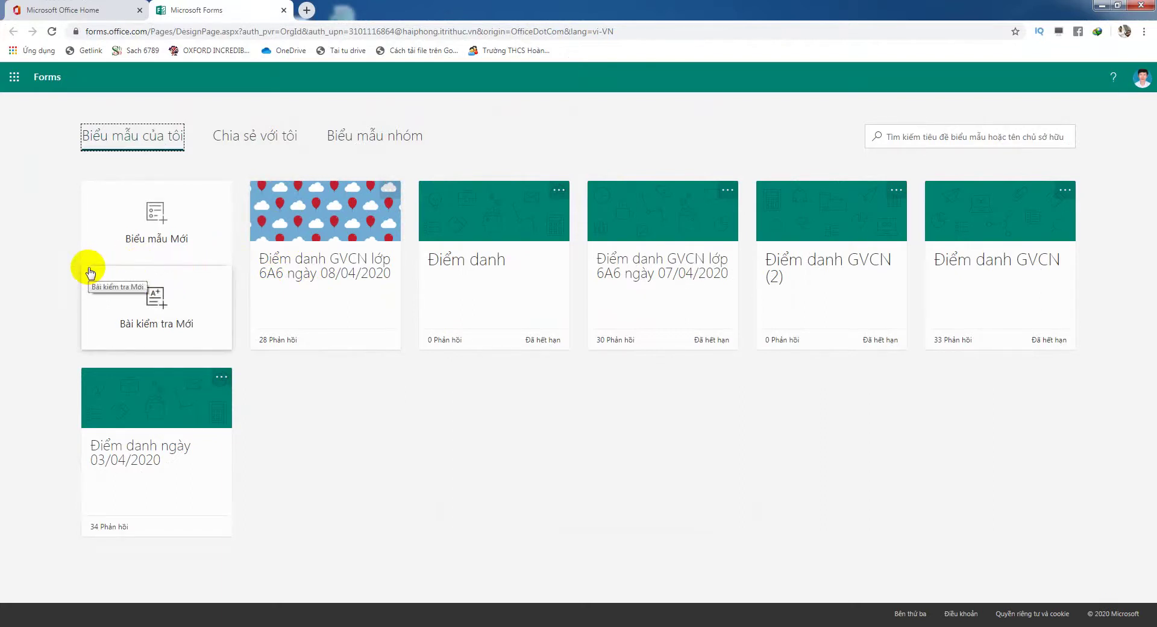
Create a new form and title it "SỔ ĐẦU BÀI LỚP 6A6"
{"action": "left_click", "coordinate": [185, 232]}
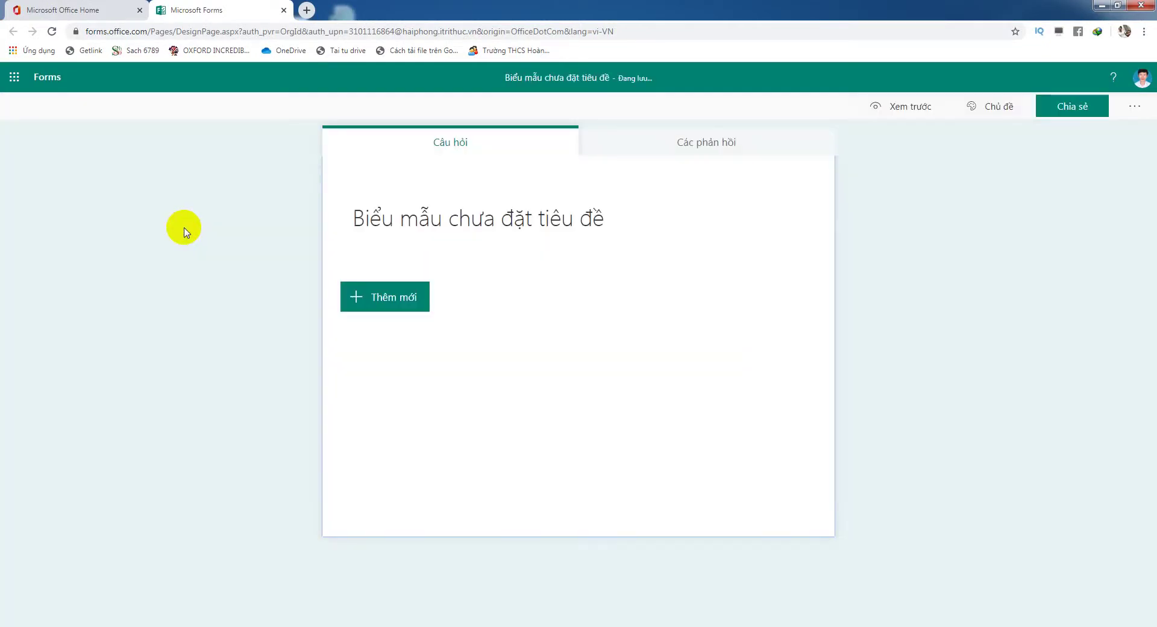
{"action": "left_click", "coordinate": [614, 221]}
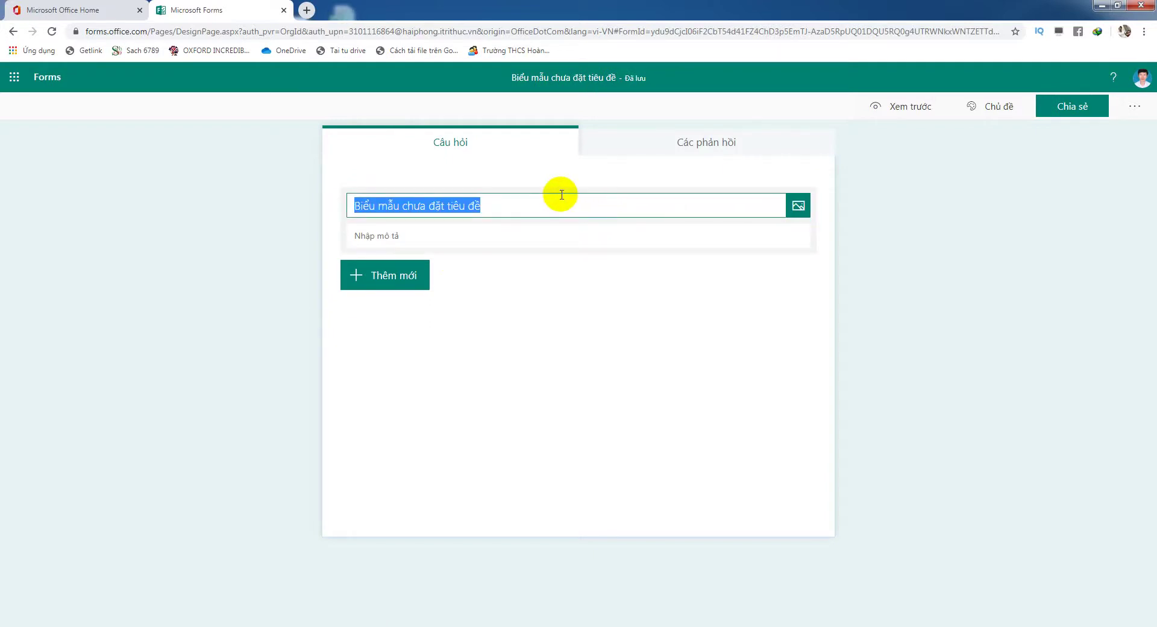
{"action": "type", "text": "SÔ"}
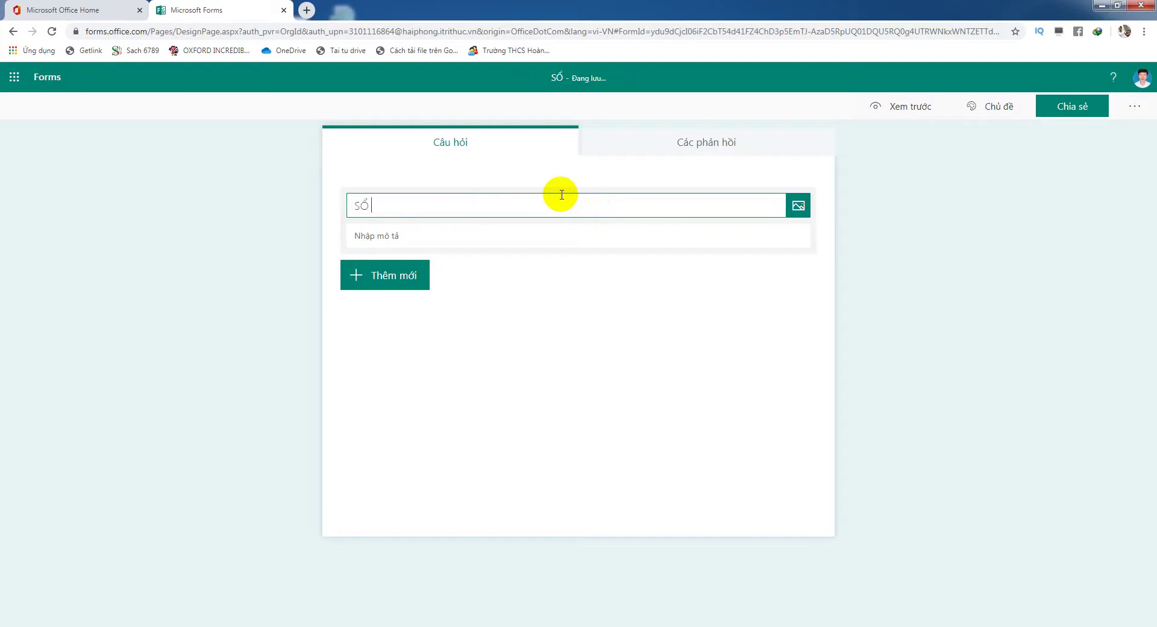
{"action": "type", "text": " ĐẦU B"}
{"action": "type", "text": "AI"}
{"action": "type", "text": " LỚP"}
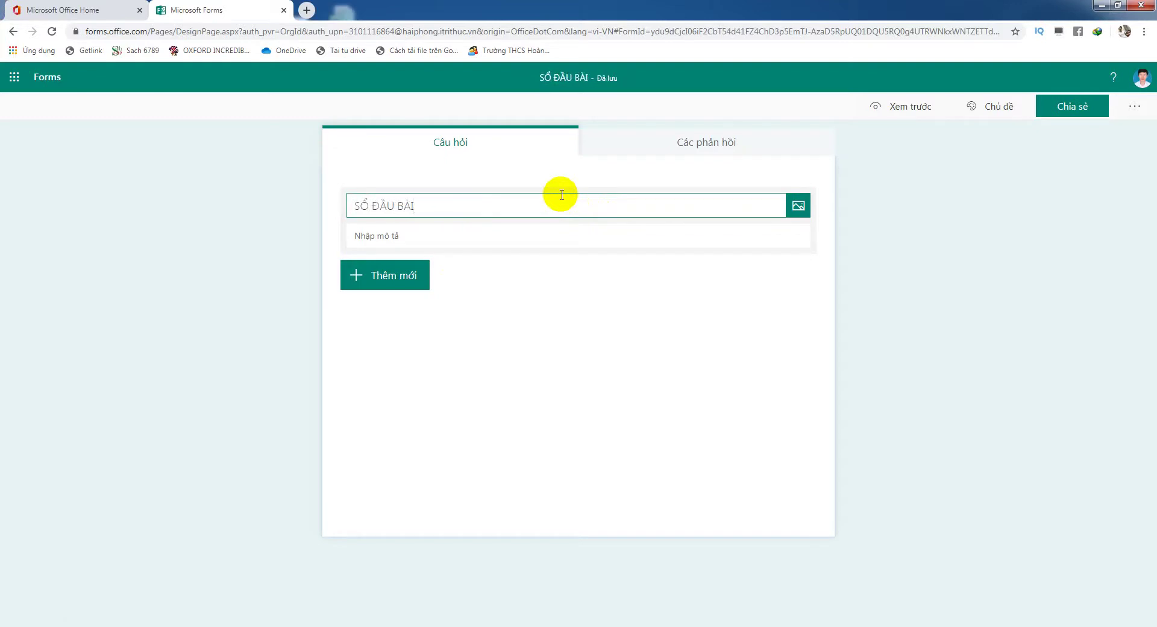
{"action": "type", "text": " 6A6"}
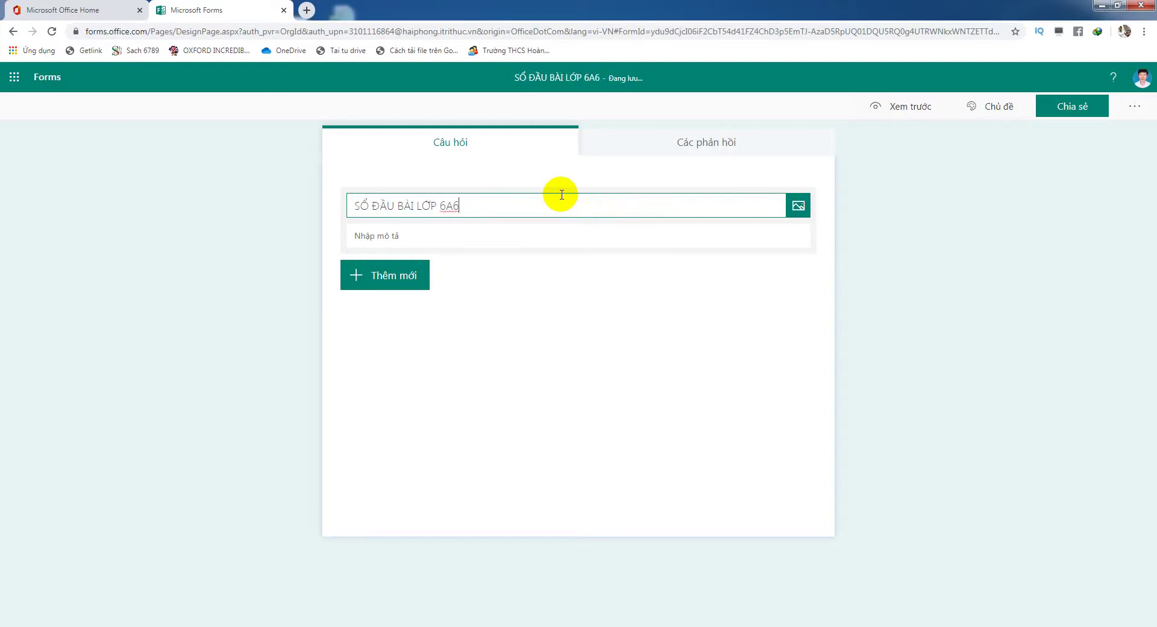
Enter the form description "Đây là sổ ghi đầu bài của lớp 6A6 trường THCS Hồng Bàng"
{"action": "left_click", "coordinate": [468, 240]}
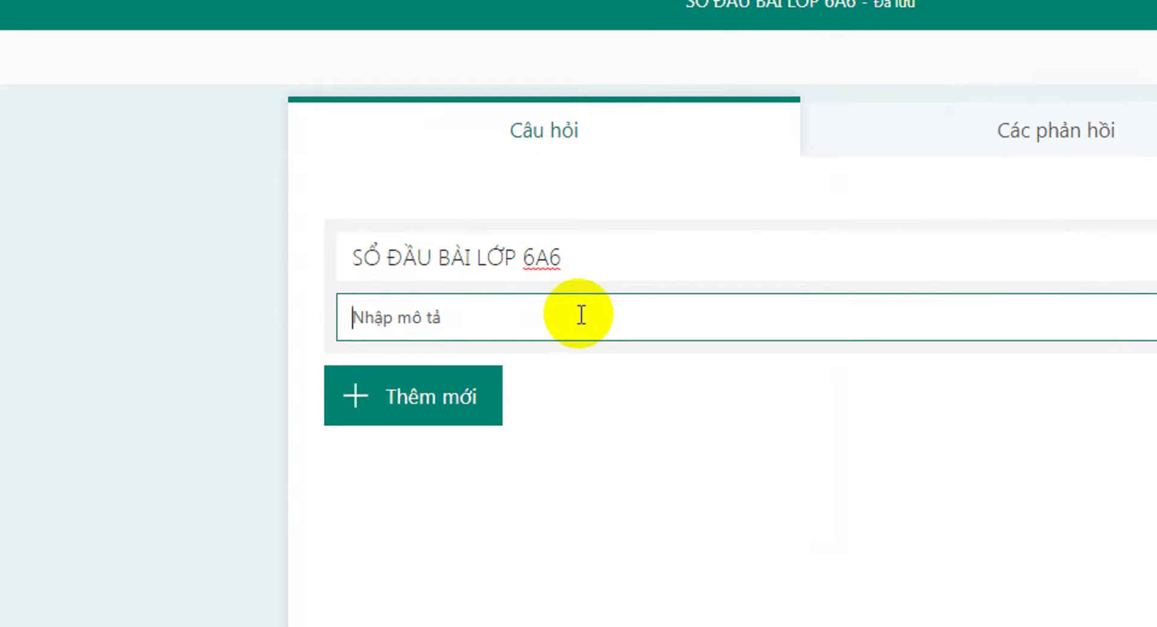
{"action": "type", "text": "DDAAV"}
{"action": "key", "text": "BackSpace"}
{"action": "key", "text": "BackSpace"}
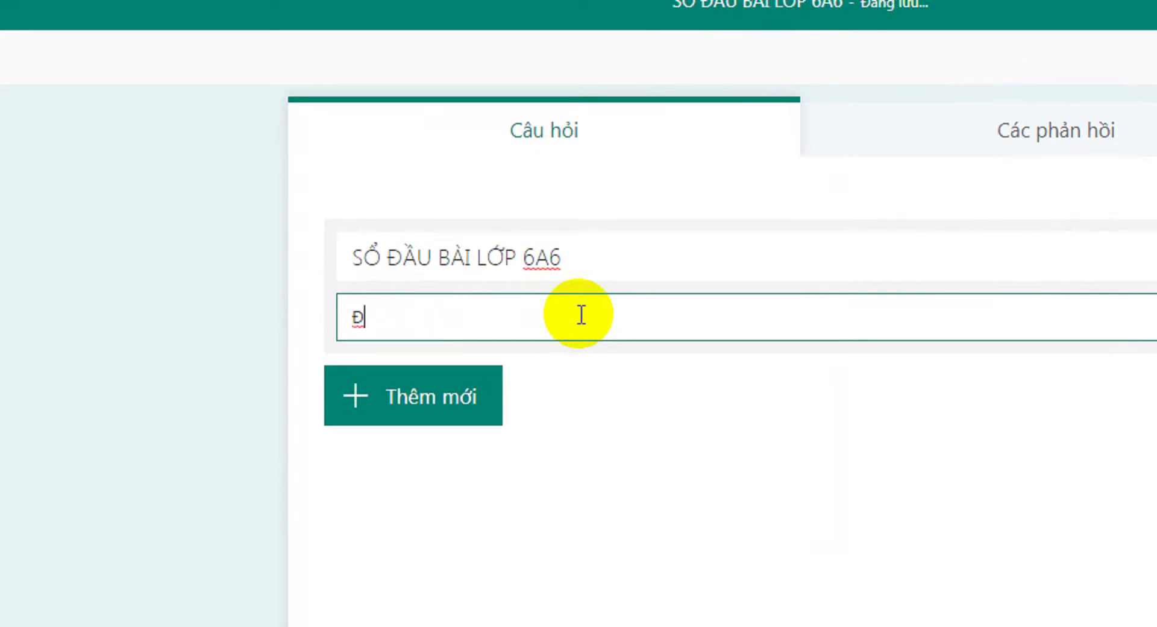
{"action": "type", "text": "aay"}
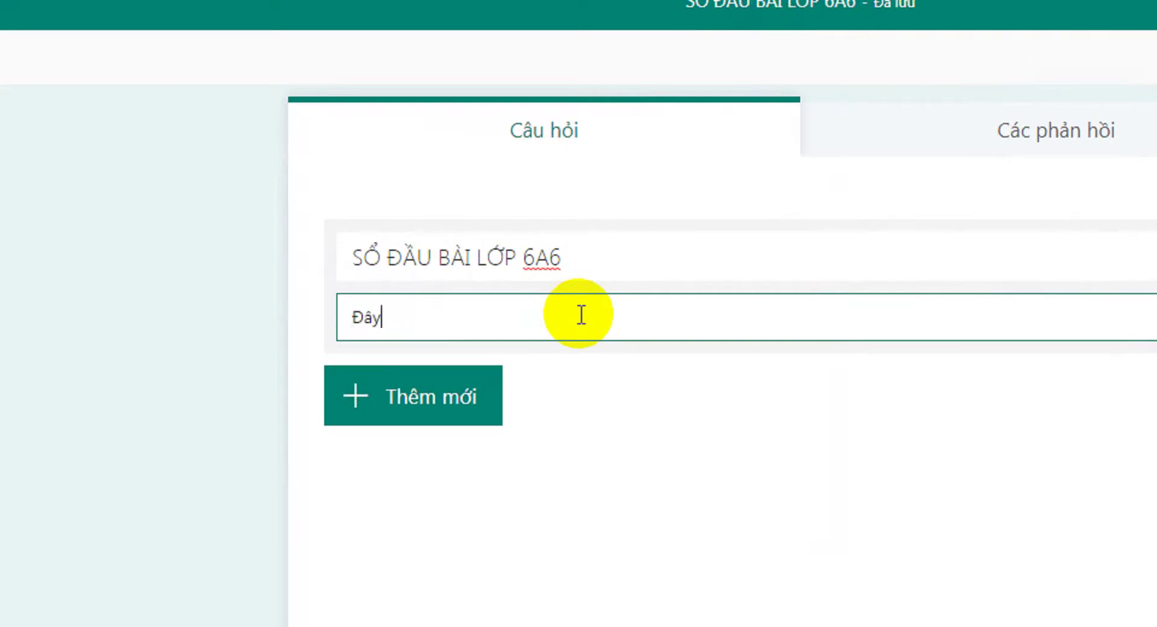
{"action": "type", "text": " l"}
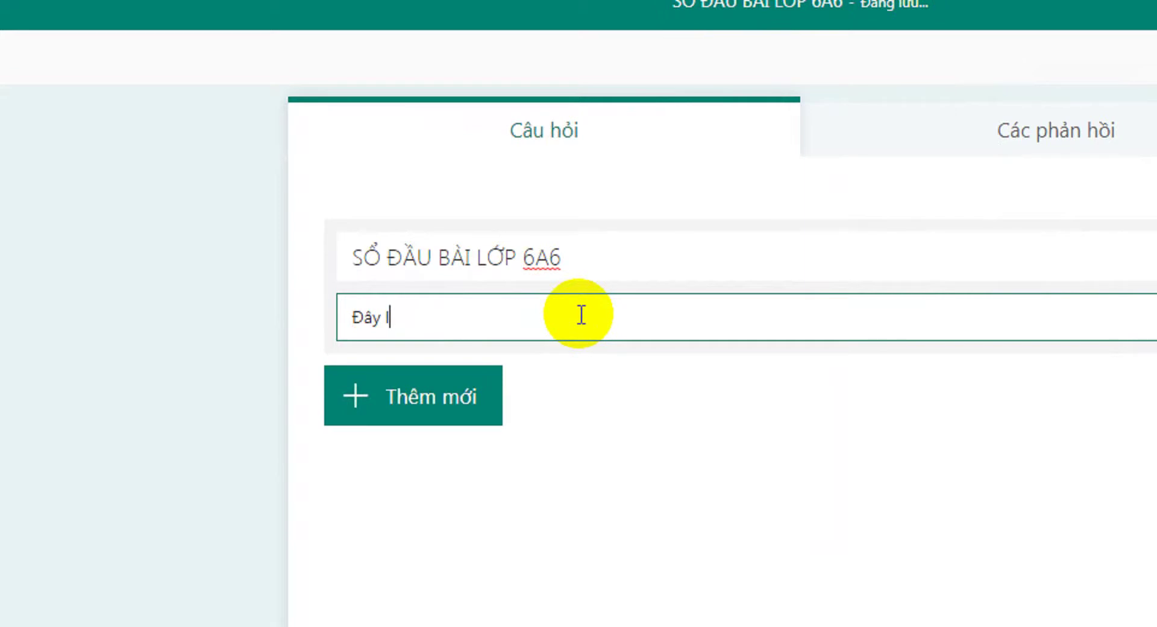
{"action": "type", "text": "à sôr ghi đ"}
{"action": "type", "text": "ầu bài "}
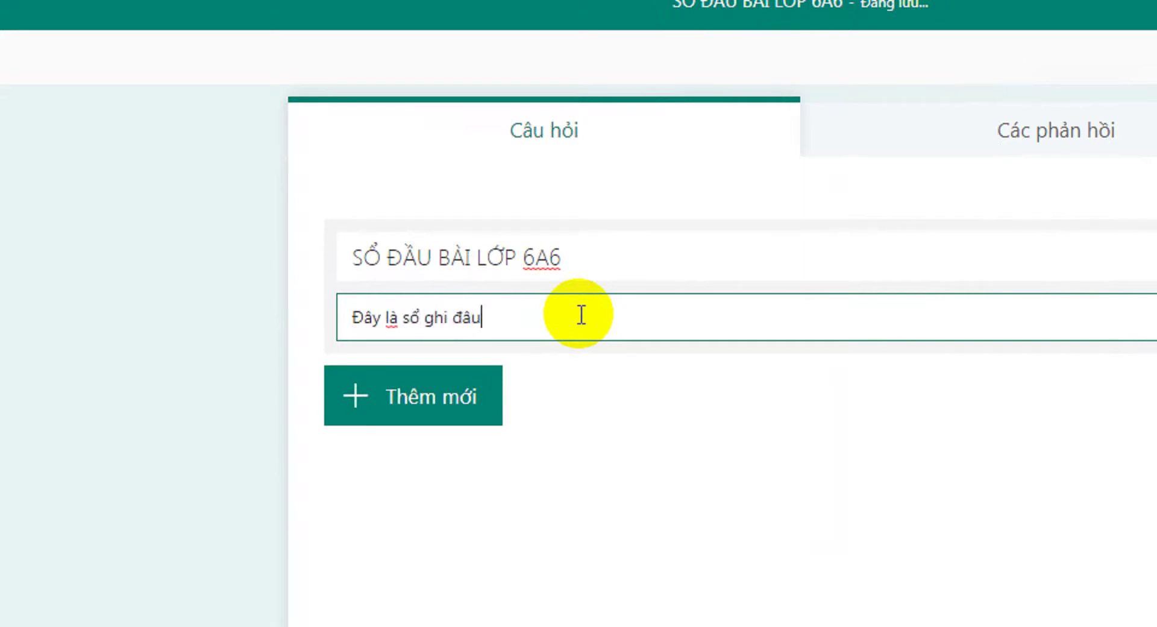
{"action": "type", "text": "của lo"}
{"action": "type", "text": "wps "}
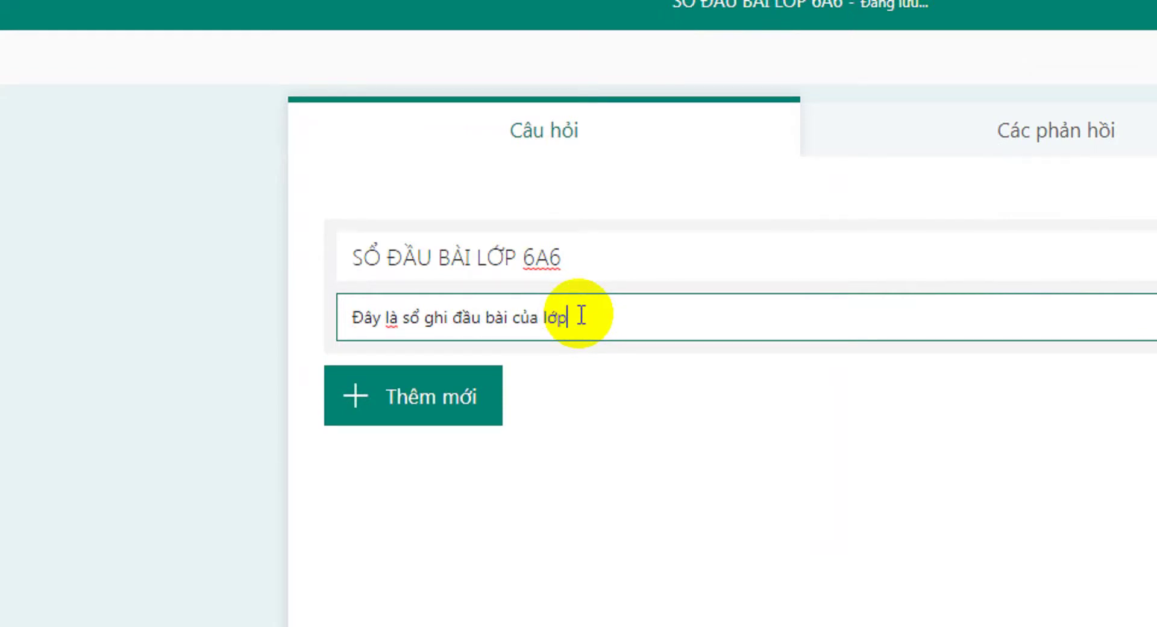
{"action": "type", "text": "6A6 trươngg"}
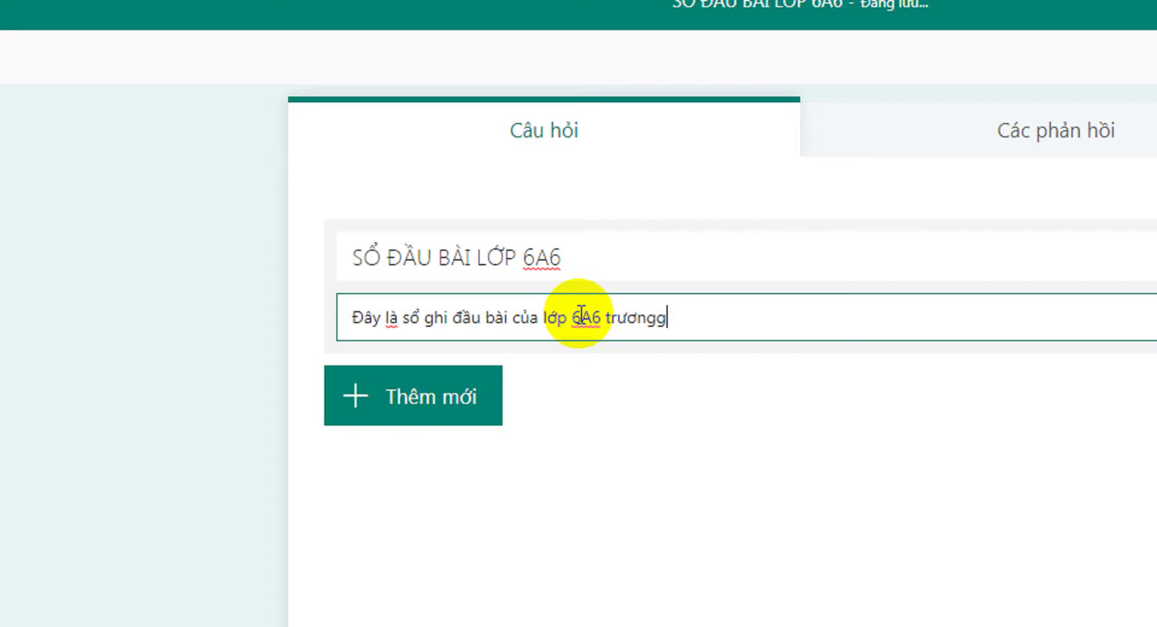
{"action": "key", "text": "BackSpace"}
{"action": "type", "text": "f THCS H"}
{"action": "type", "text": "ồng BA"}
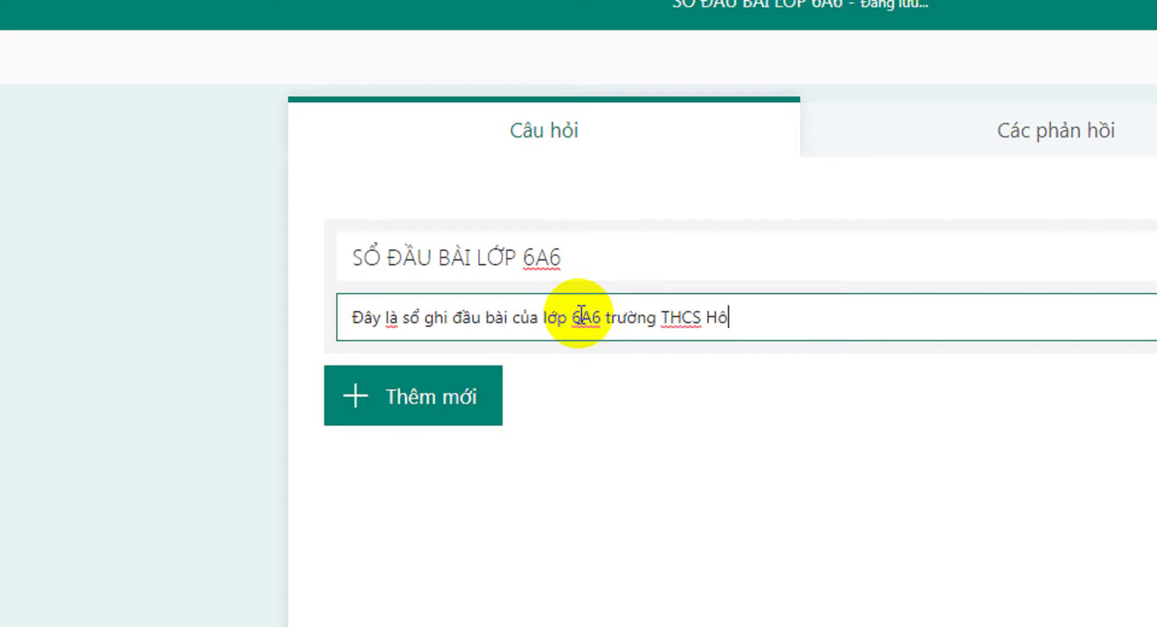
{"action": "type", "text": "ng"}
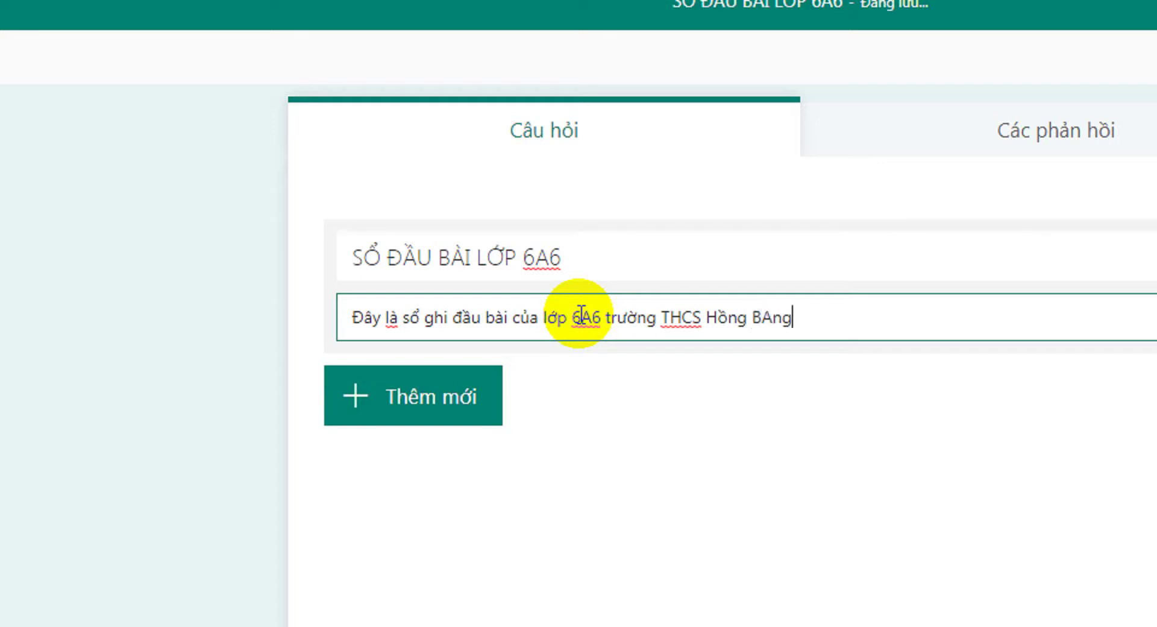
{"action": "key", "text": "BackSpace"}
{"action": "key", "text": "BackSpace"}
{"action": "key", "text": "BackSpace"}
{"action": "type", "text": "ang"}
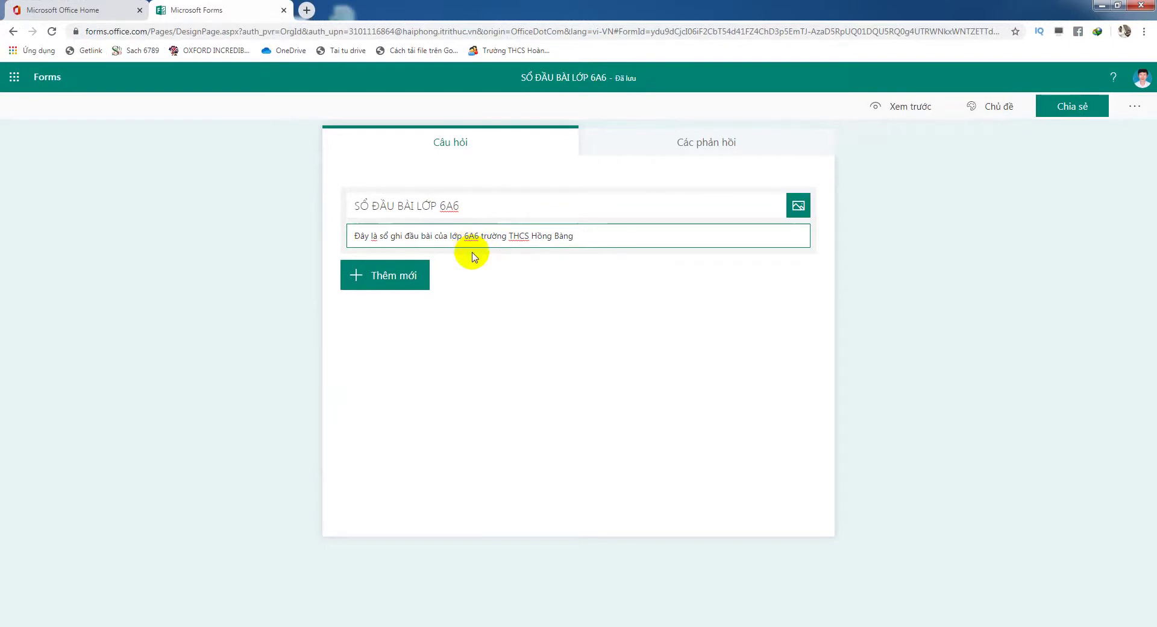
Add a text question titled "Lớp" as question 1 and make it required
{"action": "left_click", "coordinate": [405, 281]}
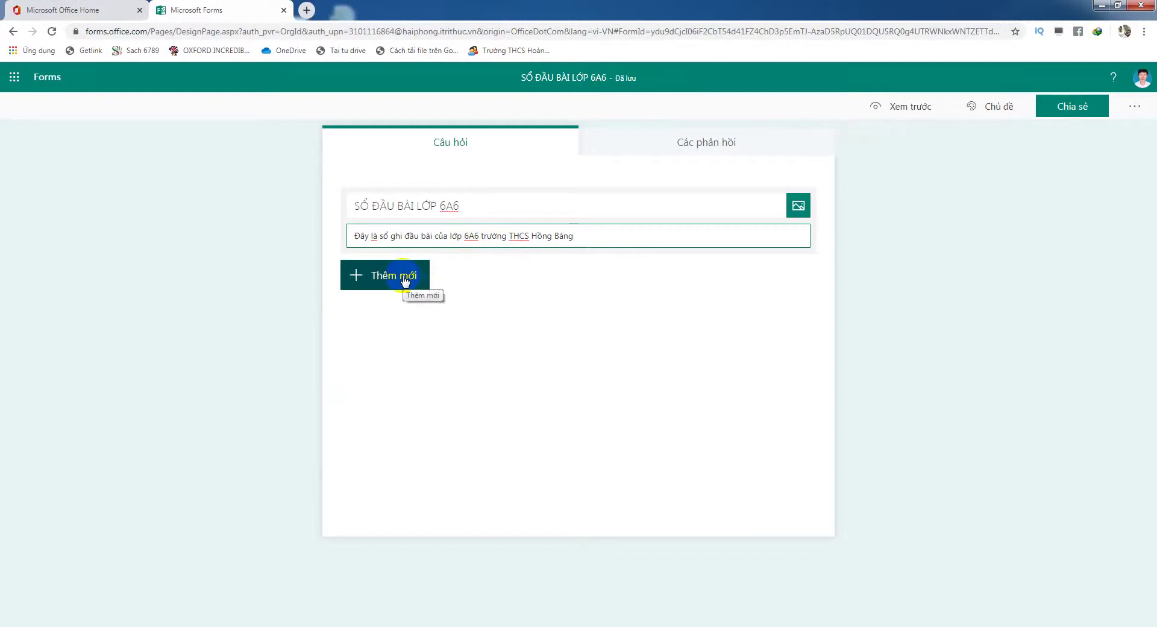
{"action": "left_click", "coordinate": [405, 281]}
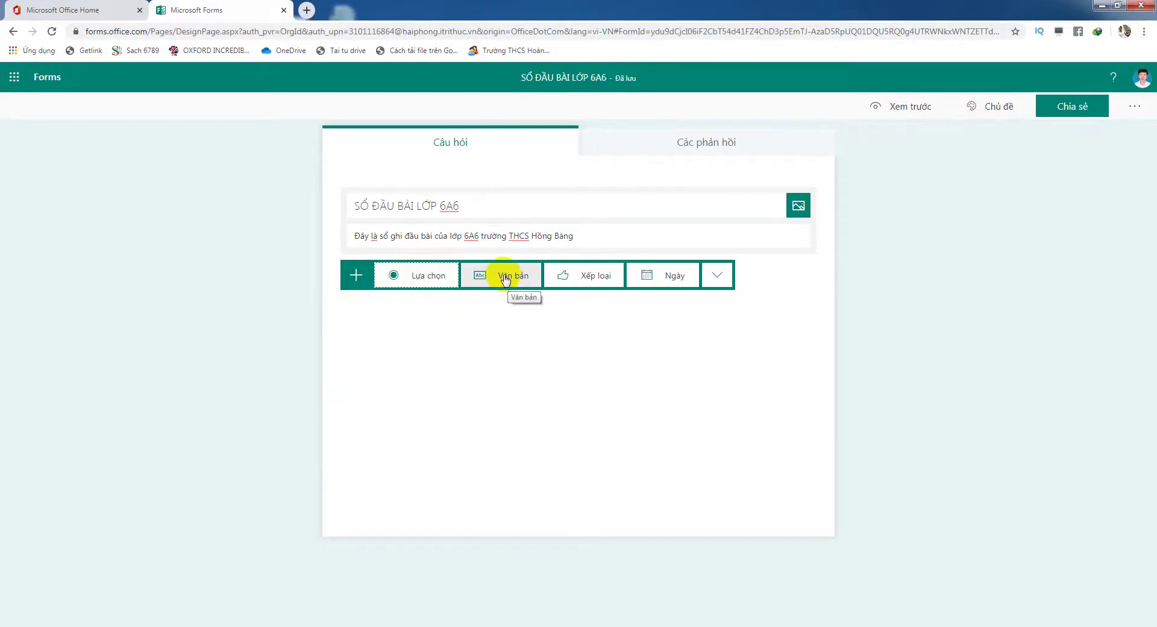
{"action": "left_click", "coordinate": [505, 278]}
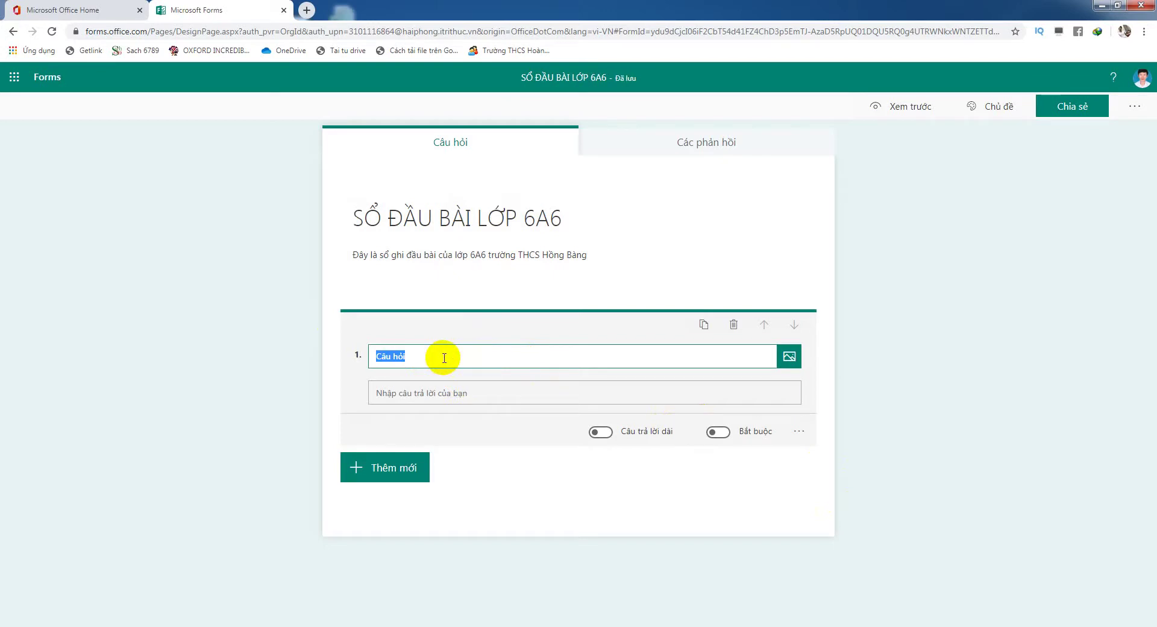
{"action": "type", "text": "Lo"}
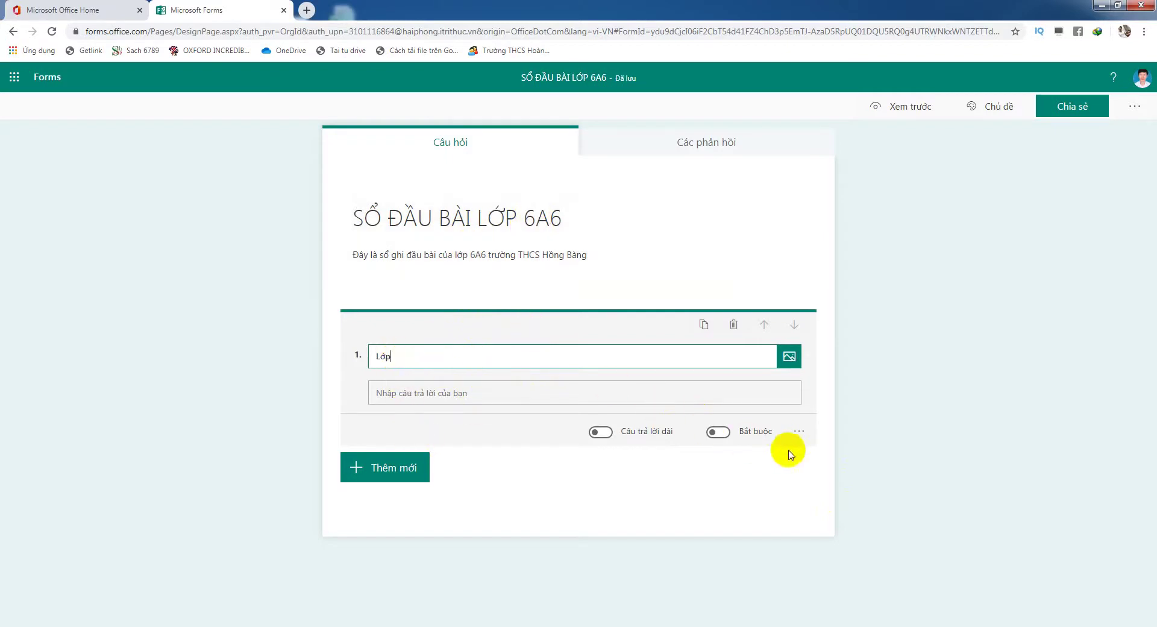
{"action": "left_click", "coordinate": [725, 433]}
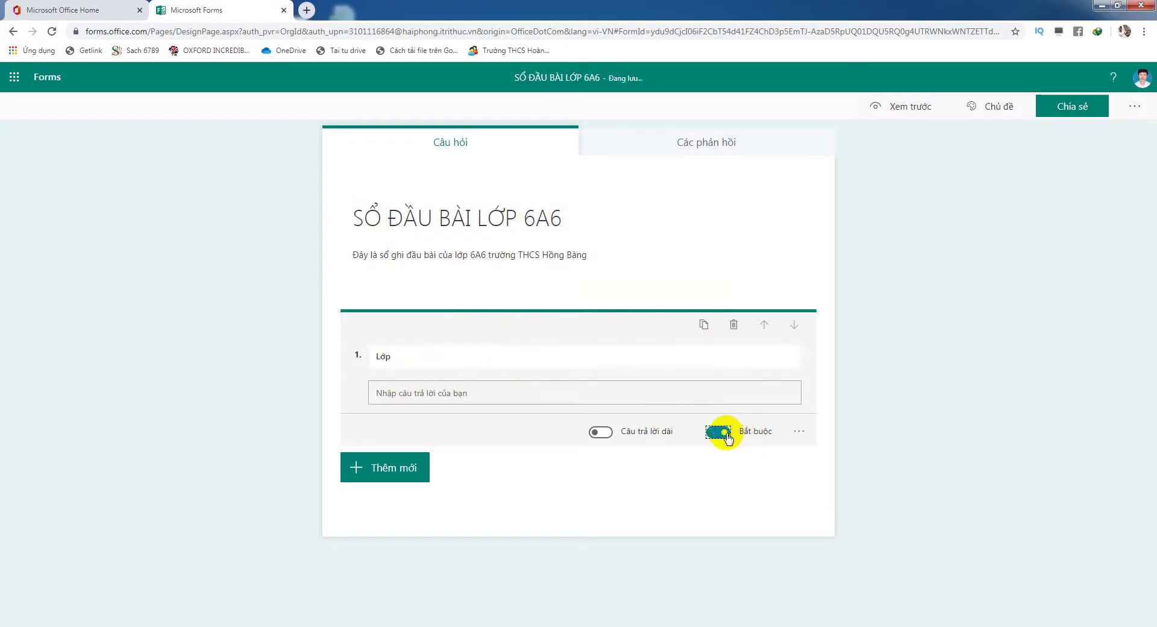
Add a second text question titled "Môn học" and dismiss the branching tip
{"action": "left_click", "coordinate": [384, 475]}
{"action": "left_click", "coordinate": [386, 472]}
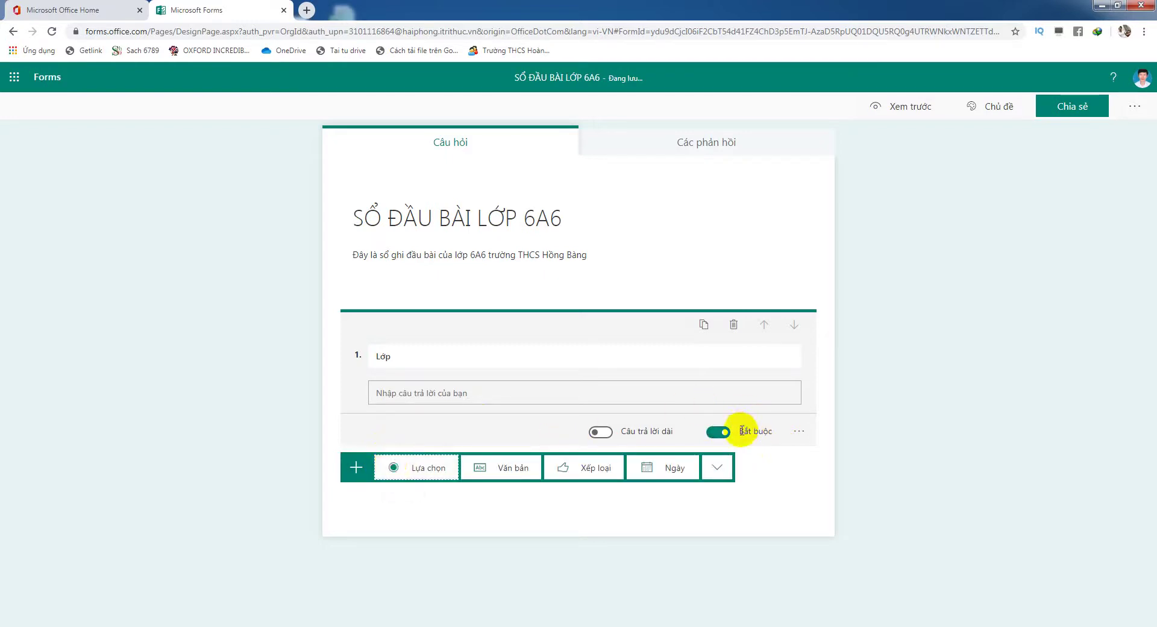
{"action": "left_click", "coordinate": [509, 468]}
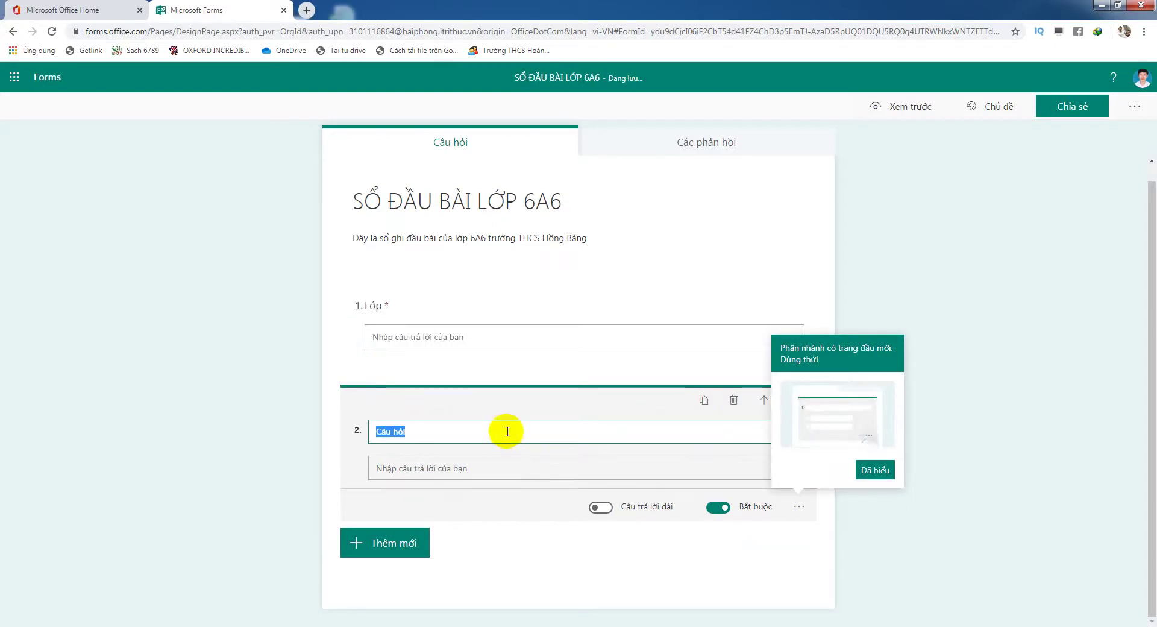
{"action": "type", "text": "Môn học"}
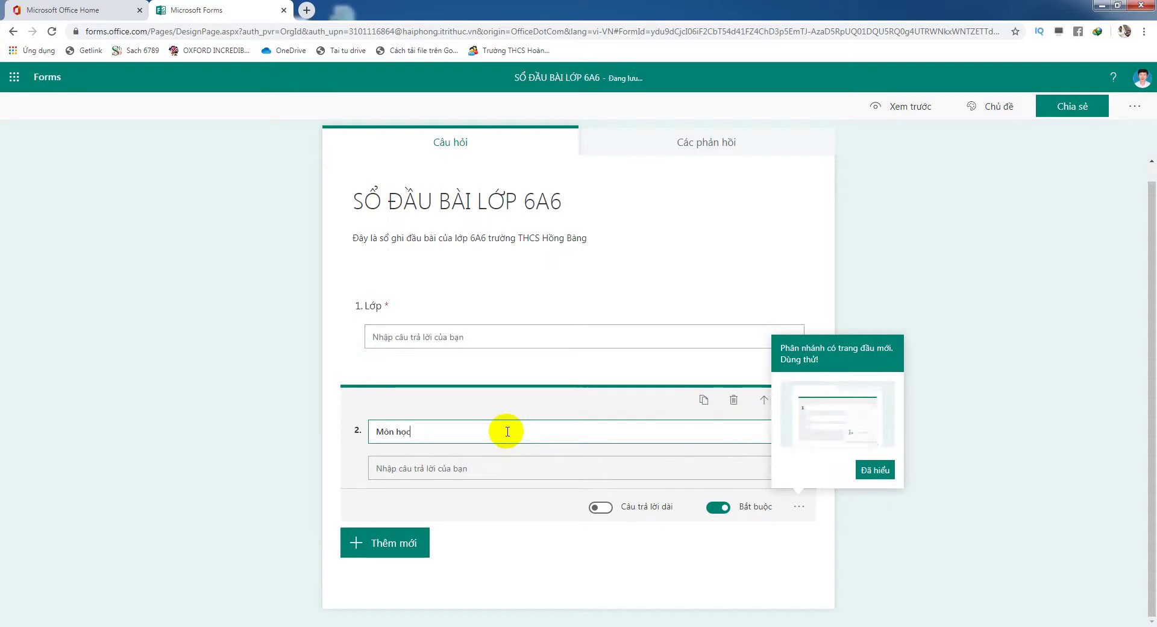
{"action": "left_click", "coordinate": [877, 470]}
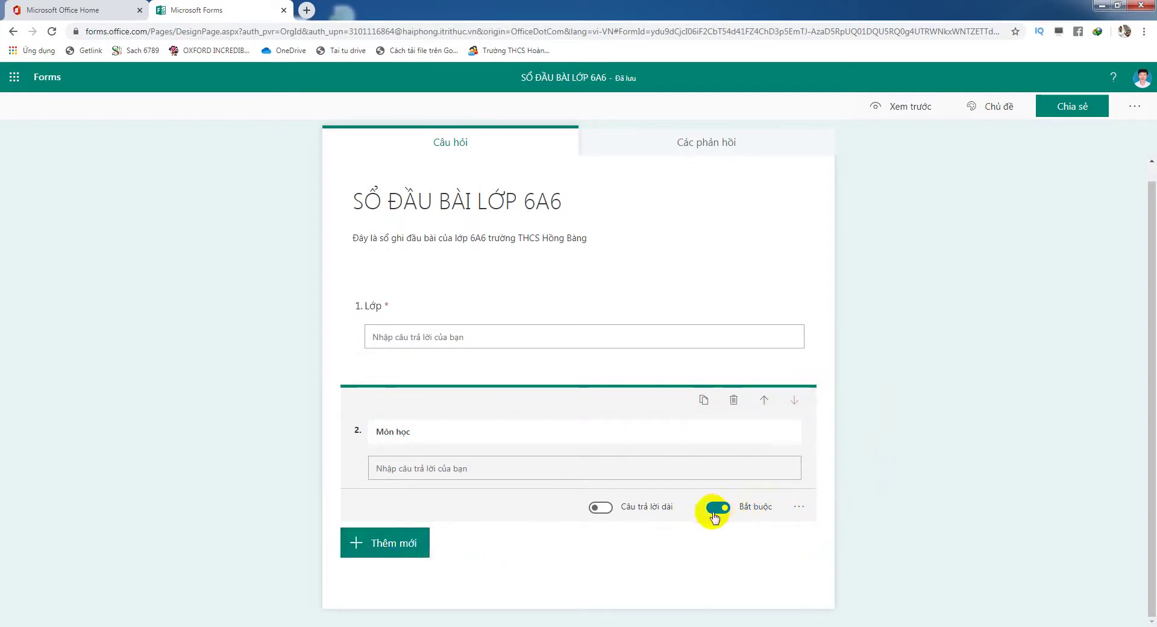
Add a third text question titled "Tên bài dạy", and accept changing the Windows color scheme to Windows 7 Basic
{"action": "left_click", "coordinate": [401, 543]}
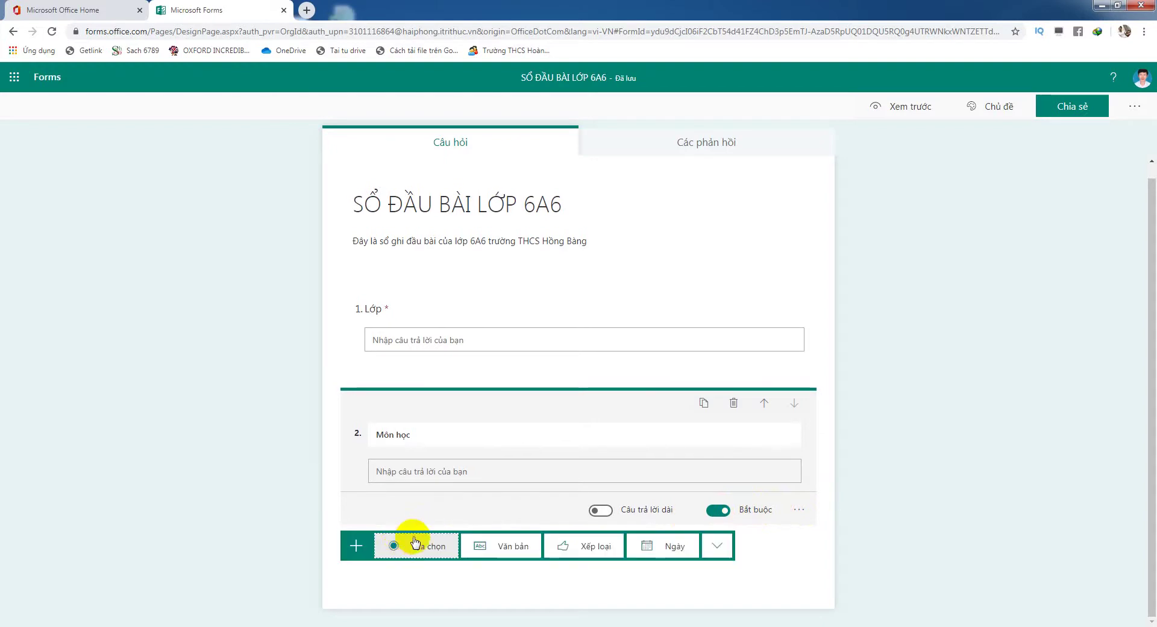
{"action": "left_click", "coordinate": [510, 549]}
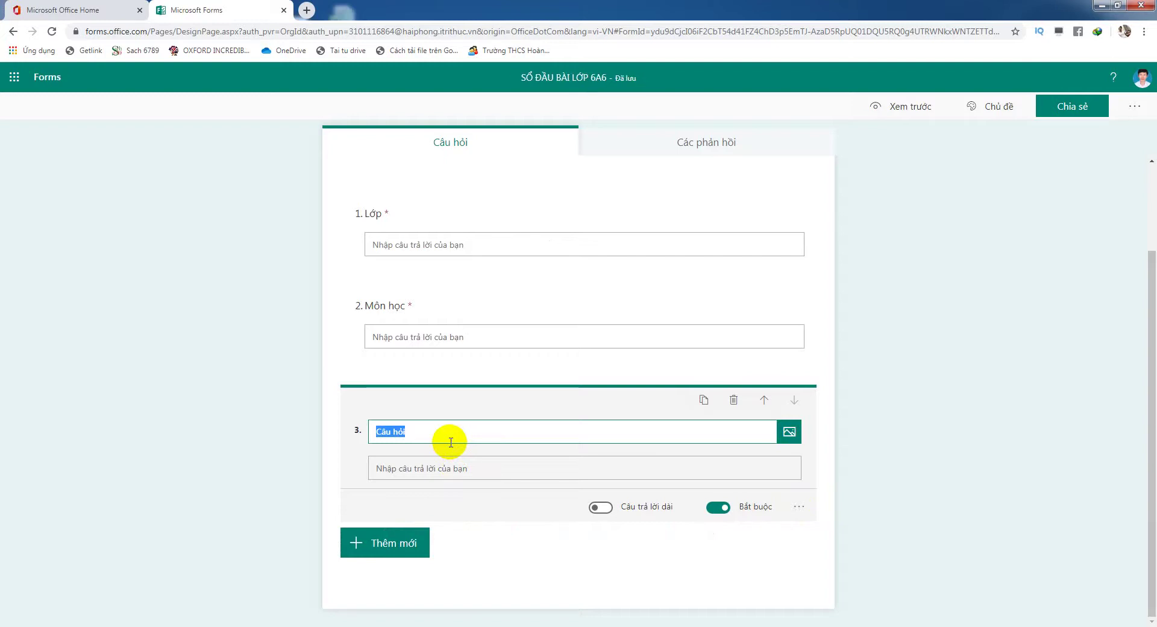
{"action": "type", "text": "Bia"}
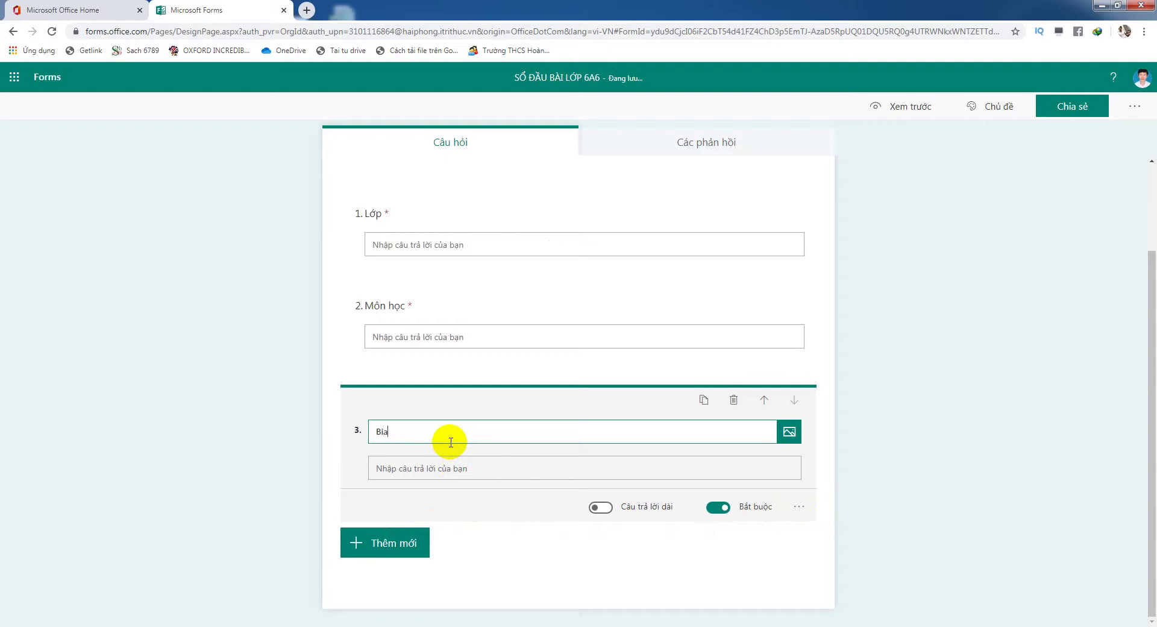
{"action": "key", "text": "BackSpace"}
{"action": "key", "text": "BackSpace"}
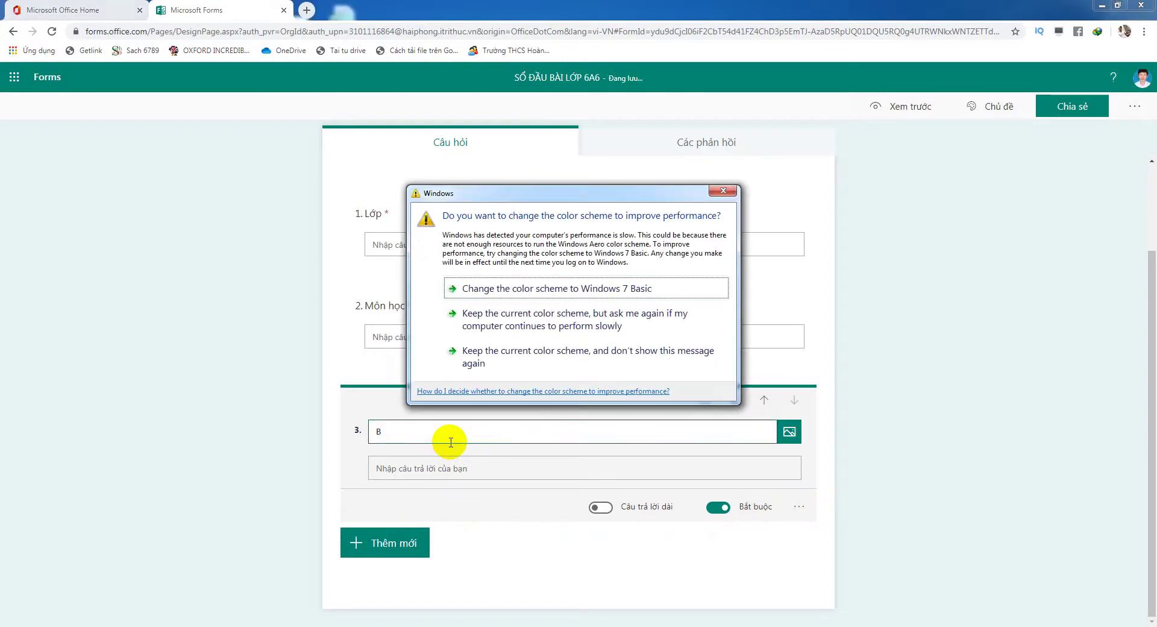
{"action": "left_click", "coordinate": [549, 291]}
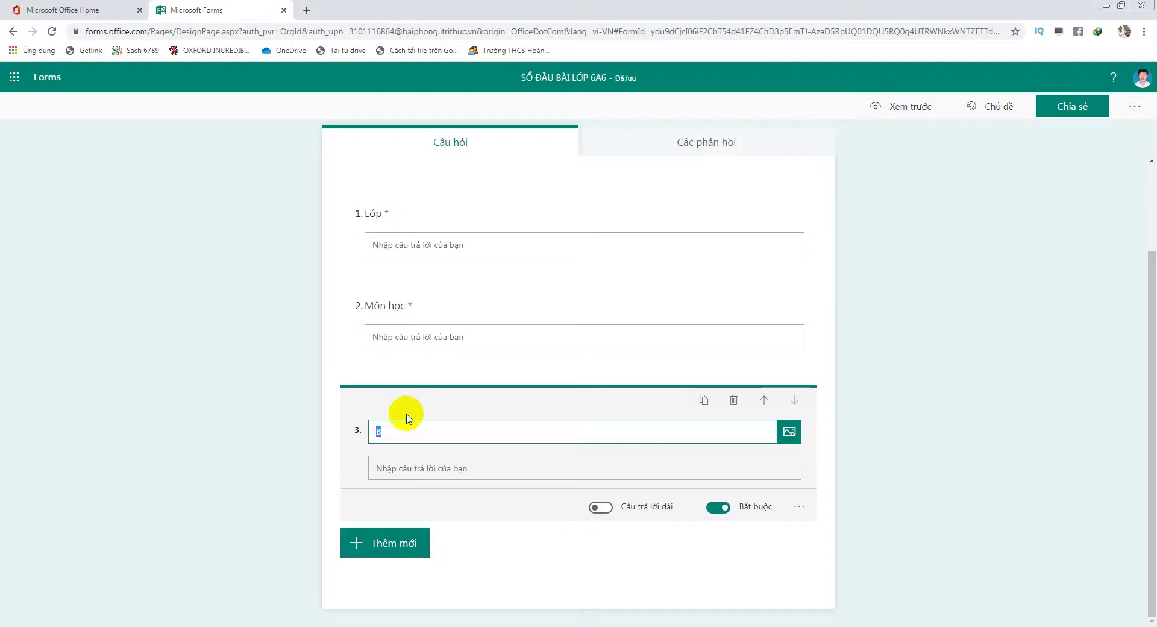
{"action": "type", "text": "Tên "}
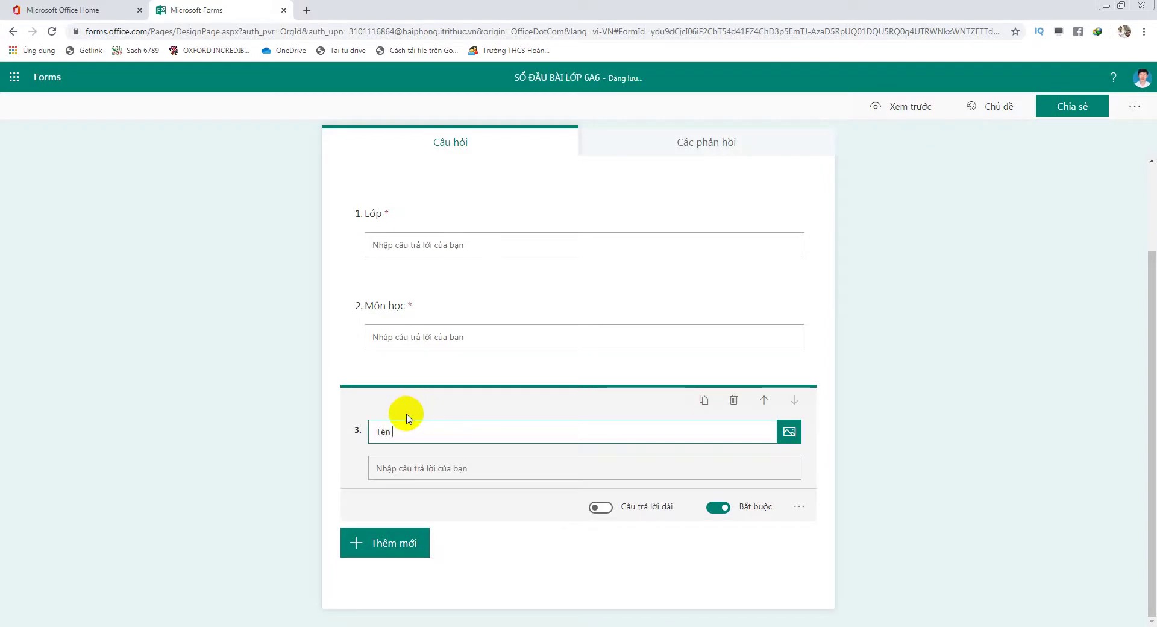
{"action": "type", "text": "bai dạy"}
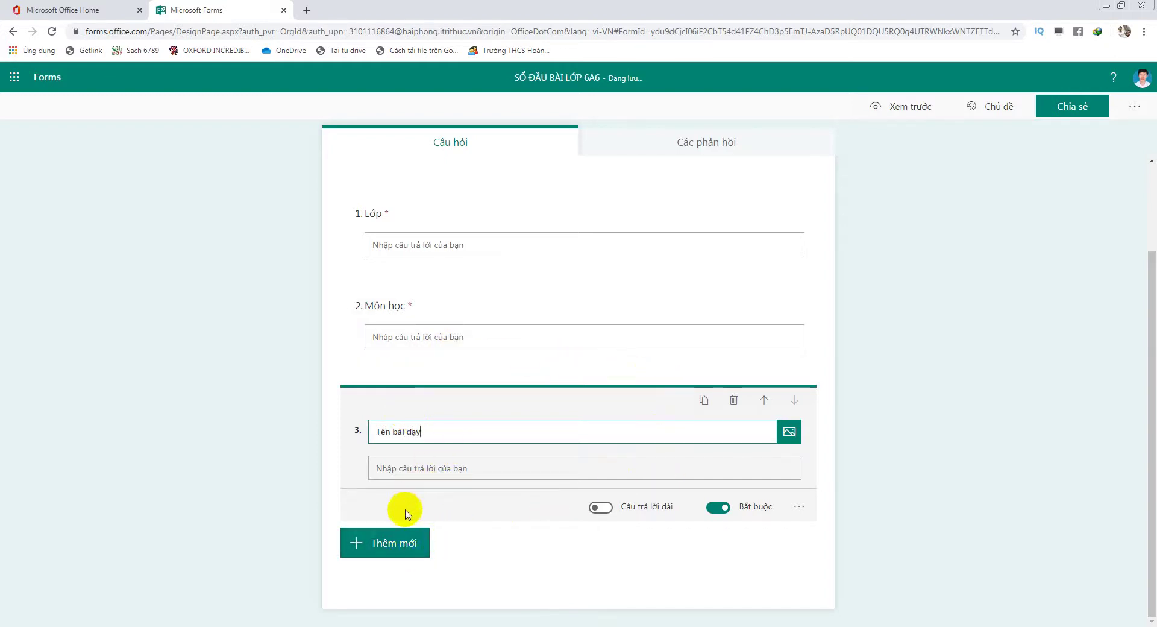
Add a text question as question 4, titled "Sĩ số (tên học sinh vắng)"
{"action": "left_click", "coordinate": [396, 543]}
{"action": "left_click", "coordinate": [505, 546]}
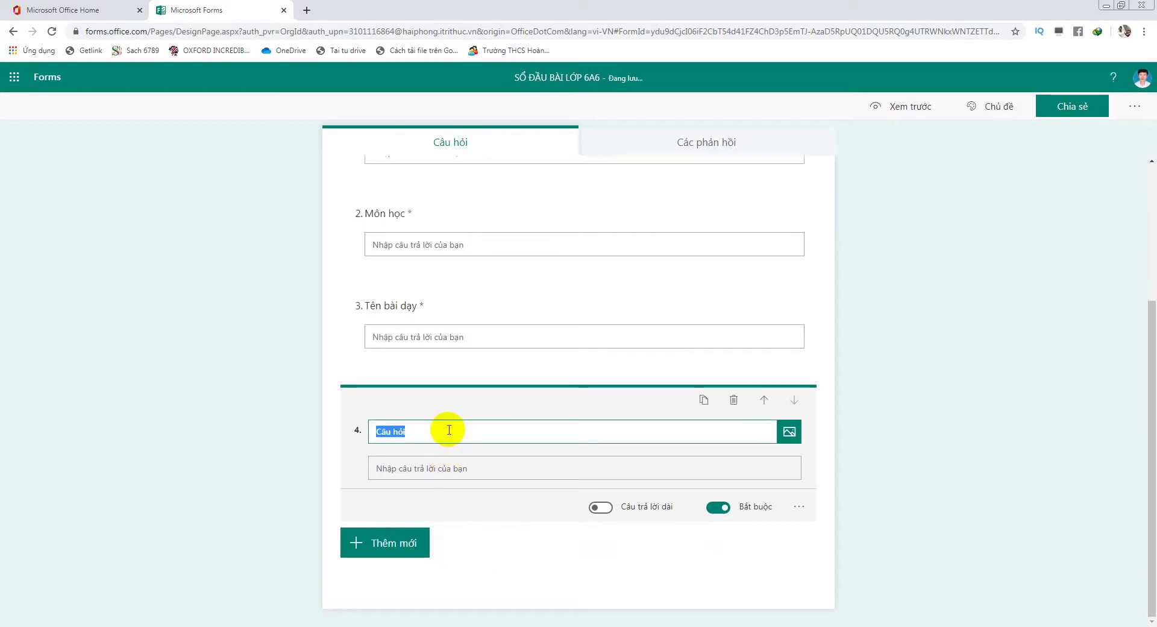
{"action": "type", "text": "Si"}
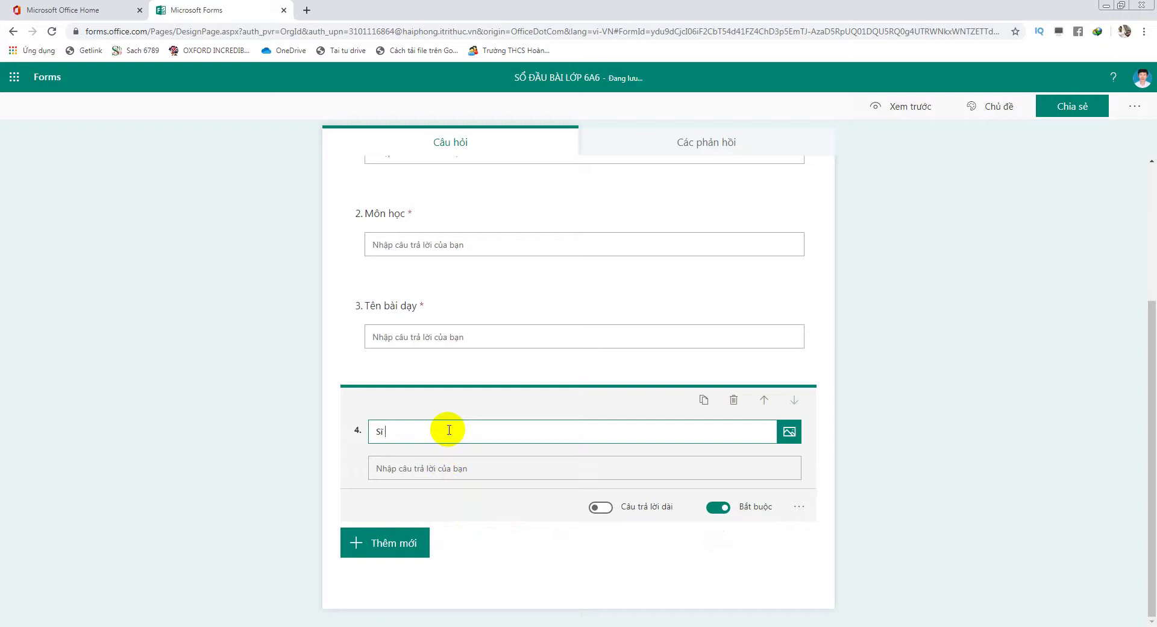
{"action": "type", "text": " sô"}
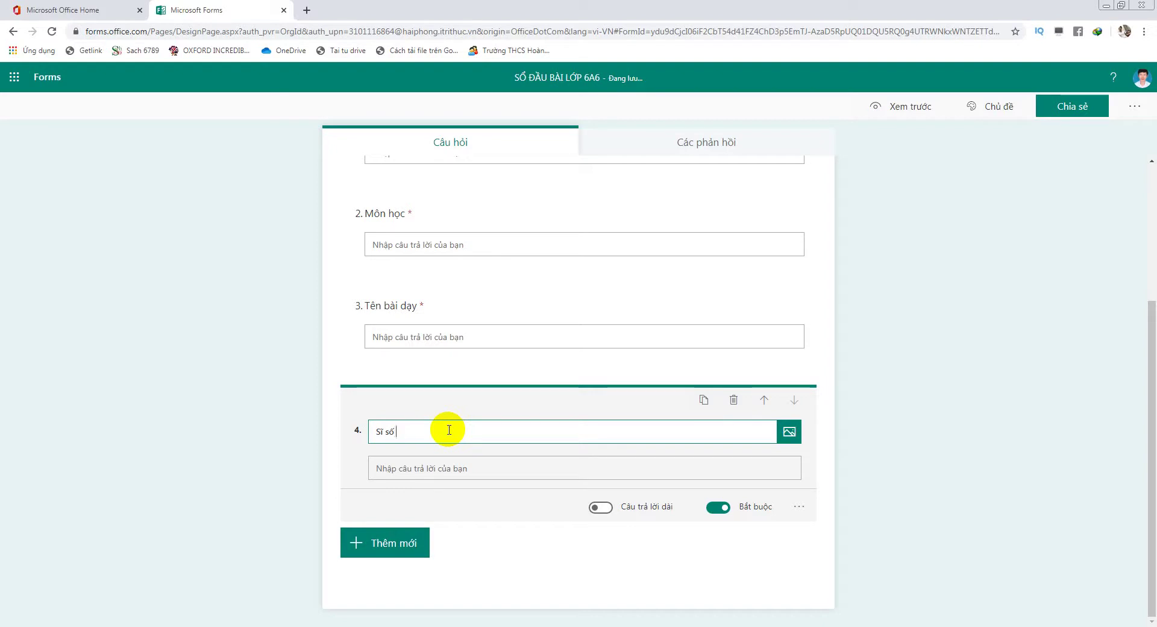
{"action": "type", "text": "(tên học"}
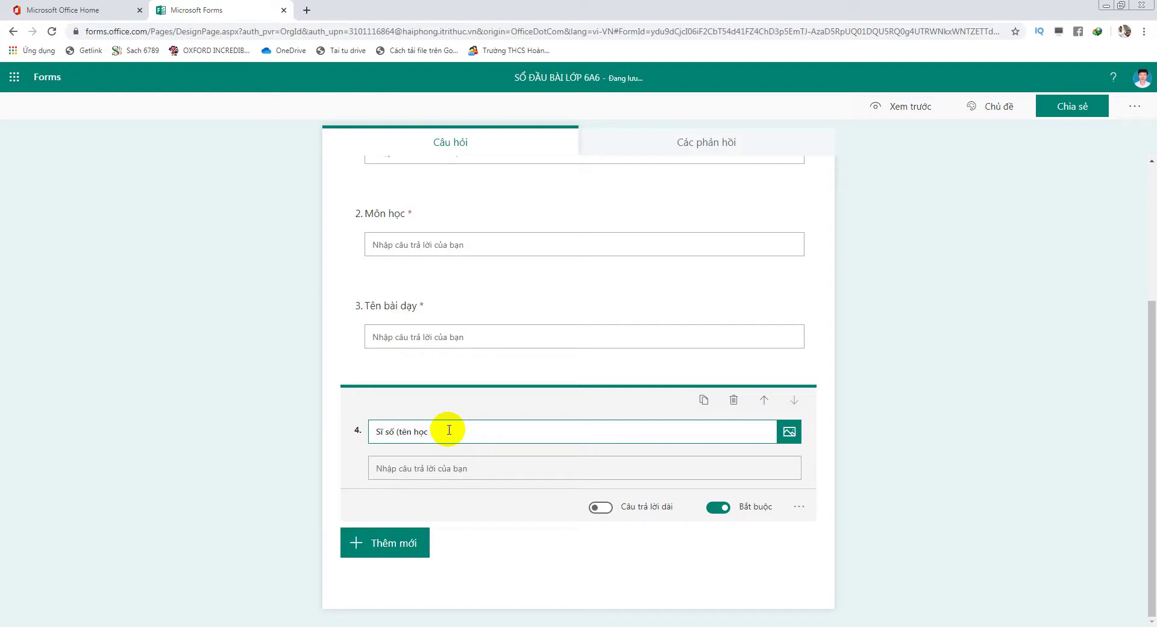
{"action": "type", "text": " sinh vang"}
{"action": "key", "text": "BackSpace"}
{"action": "key", "text": "BackSpace"}
{"action": "type", "text": "vaắng"}
Add a new text question as question 5 below the attendance question
{"action": "left_click", "coordinate": [393, 543]}
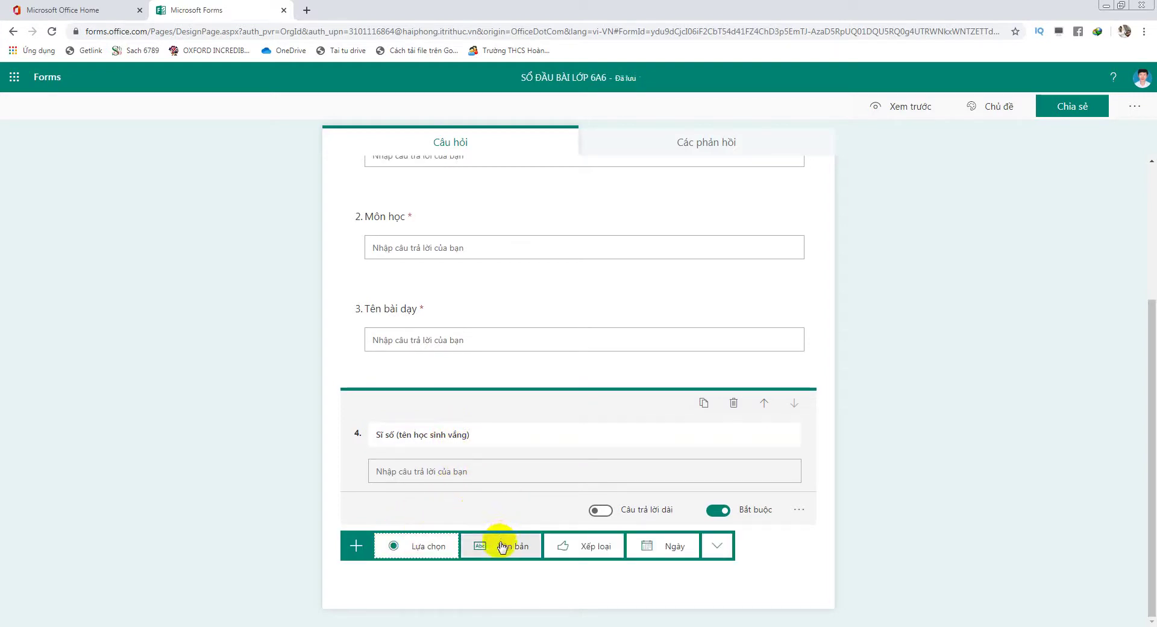
{"action": "left_click", "coordinate": [505, 546]}
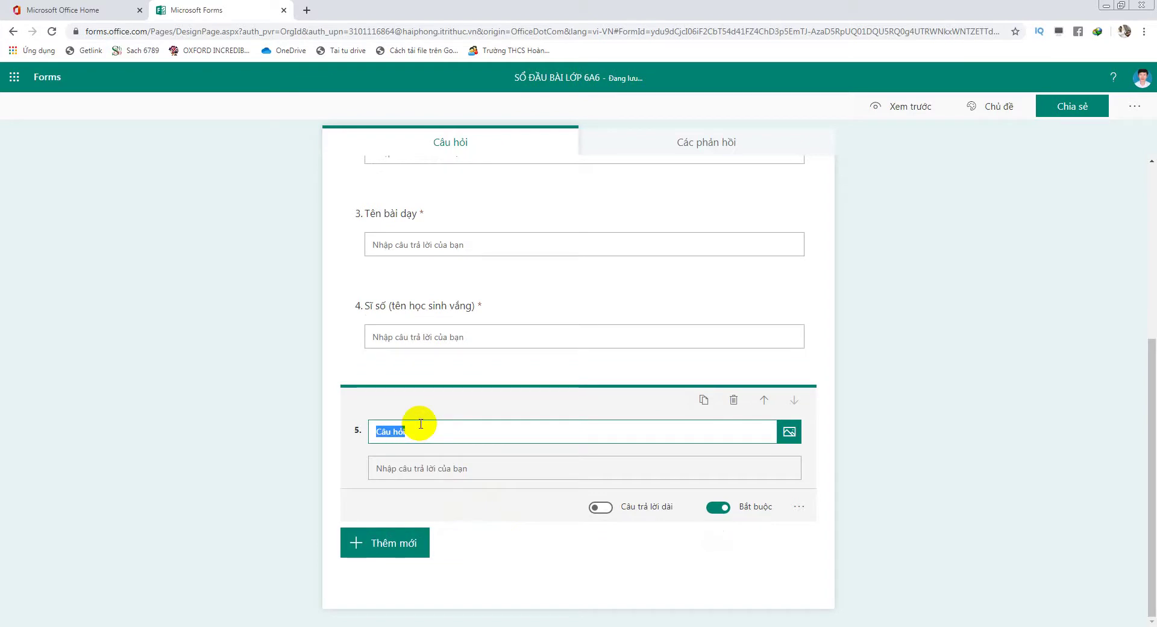
{"action": "type", "text": "Điểm học"}
{"action": "key", "text": "BackSpace"}
{"action": "key", "text": "BackSpace"}
{"action": "key", "text": "BackSpace"}
{"action": "key", "text": "BackSpace"}
{"action": "key", "text": "BackSpace"}
{"action": "key", "text": "BackSpace"}
{"action": "key", "text": "BackSpace"}
{"action": "type", "text": "Nhưn"}
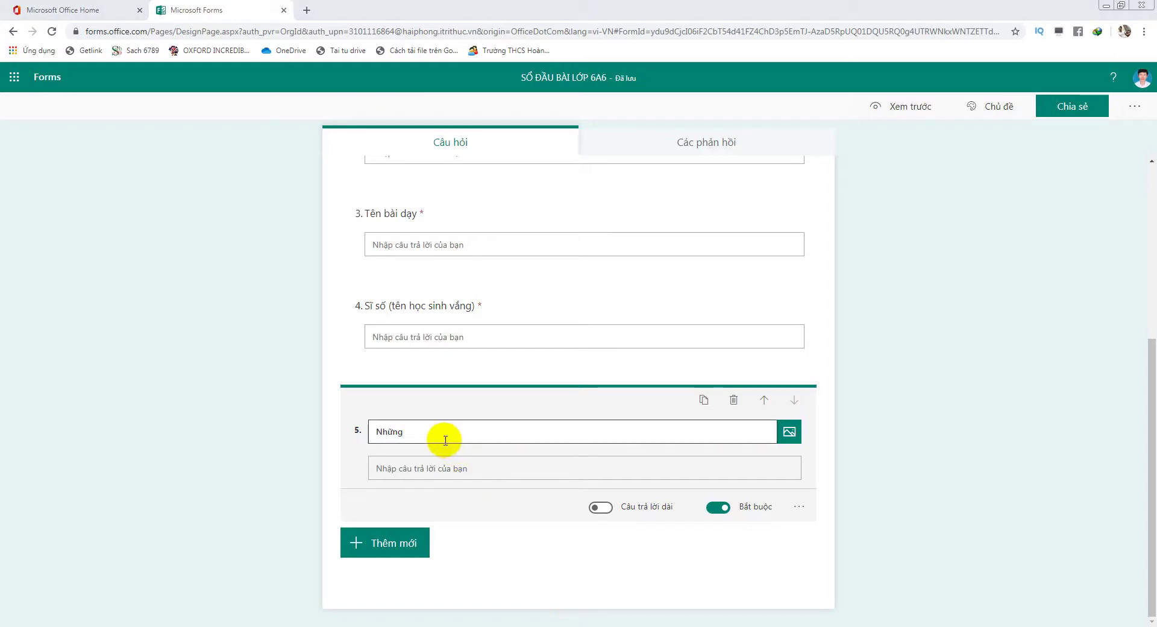
Title question 5 "Tên học sinh được điểm" and make it optional
{"action": "left_click_drag", "start_coordinate": [434, 437], "coordinate": [348, 423]}
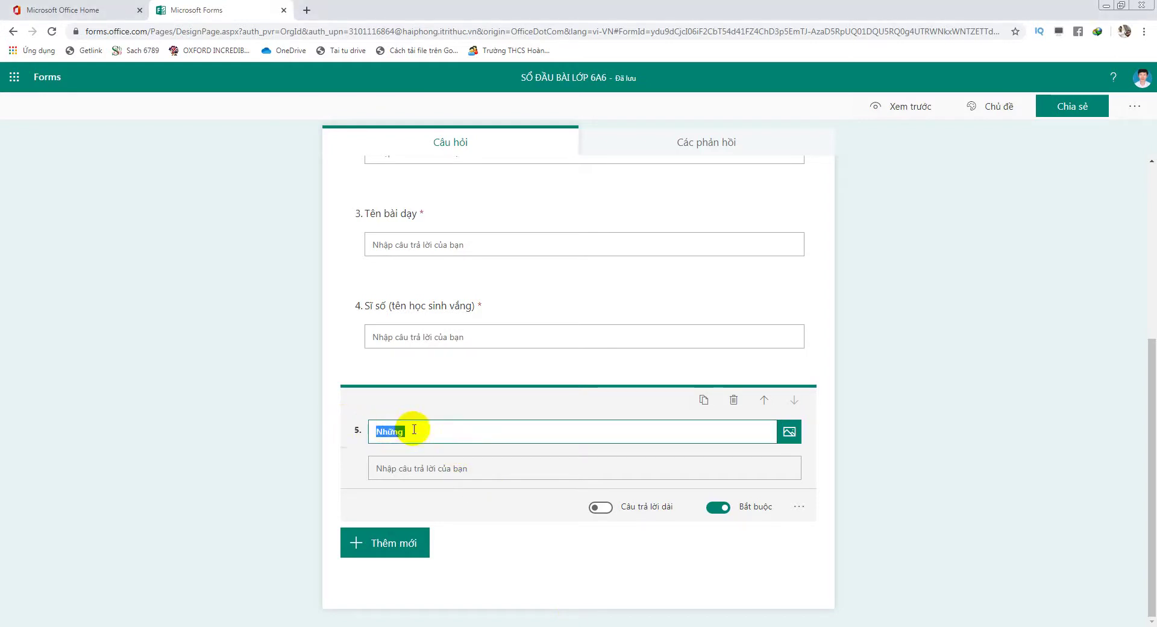
{"action": "type", "text": "Tên "}
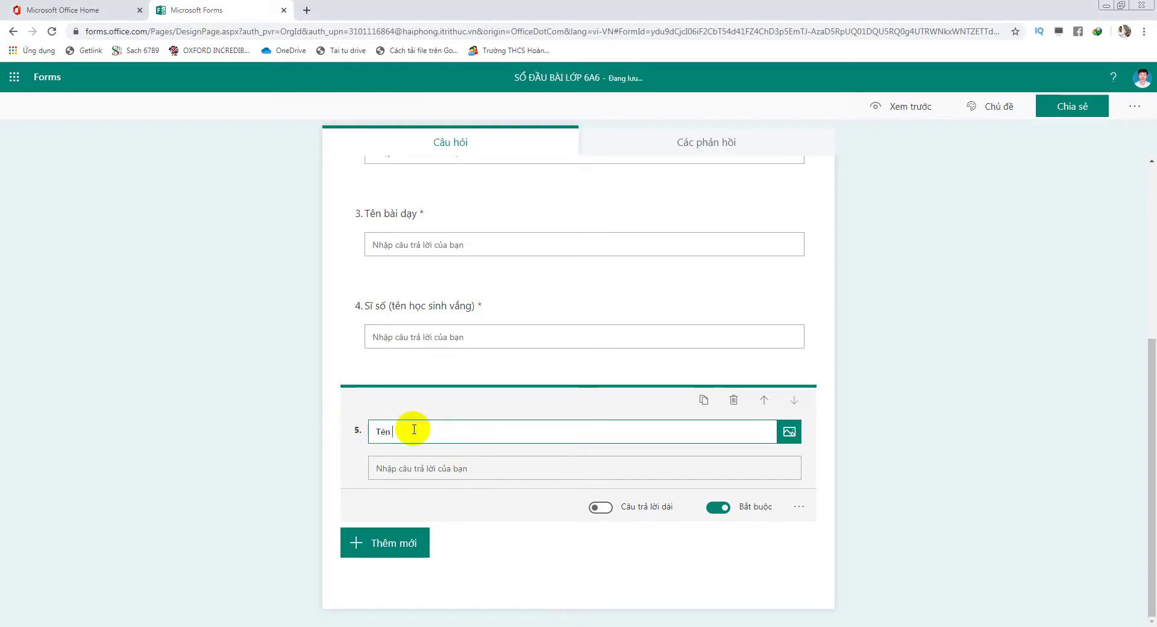
{"action": "type", "text": "học"}
{"action": "type", "text": " sin"}
{"action": "type", "text": "h được"}
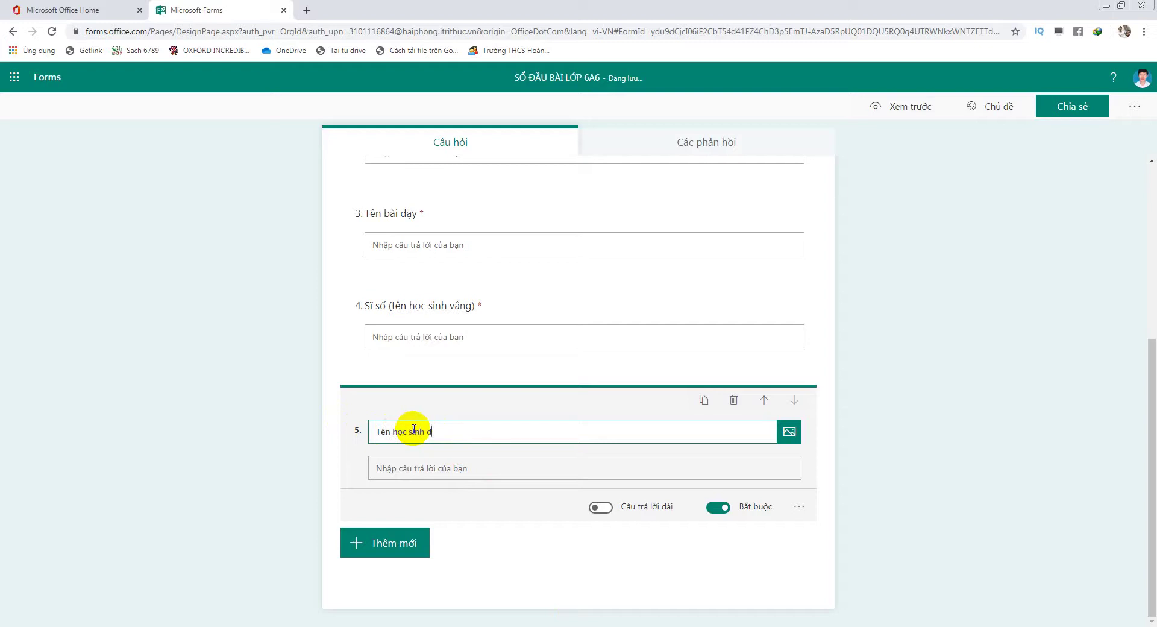
{"action": "type", "text": " điểm"}
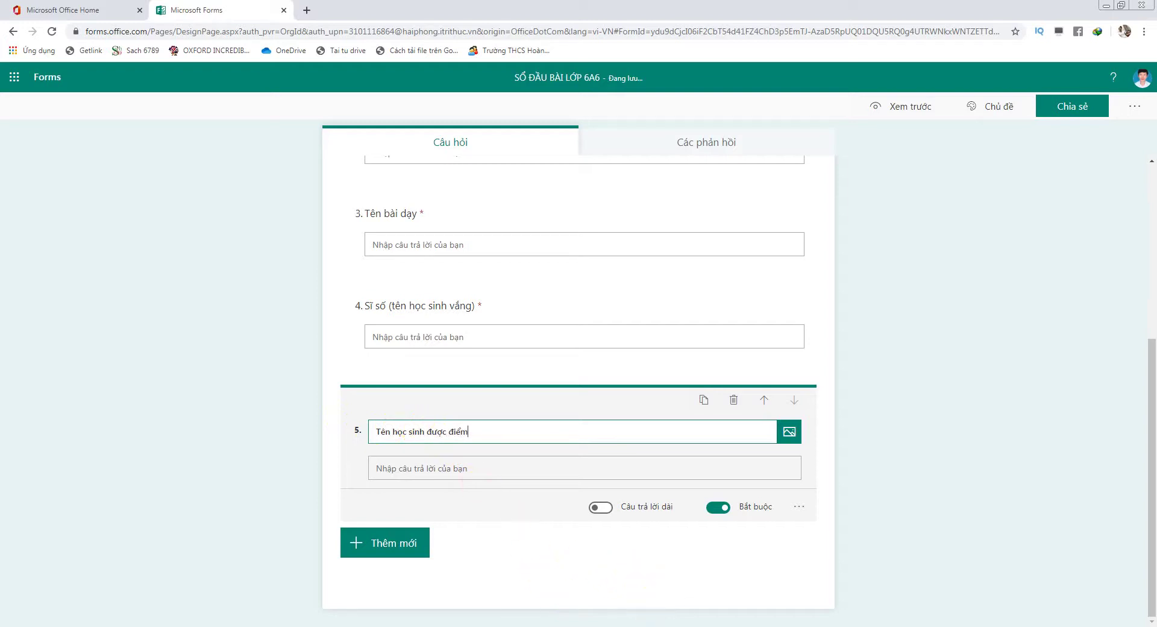
{"action": "left_click", "coordinate": [716, 512]}
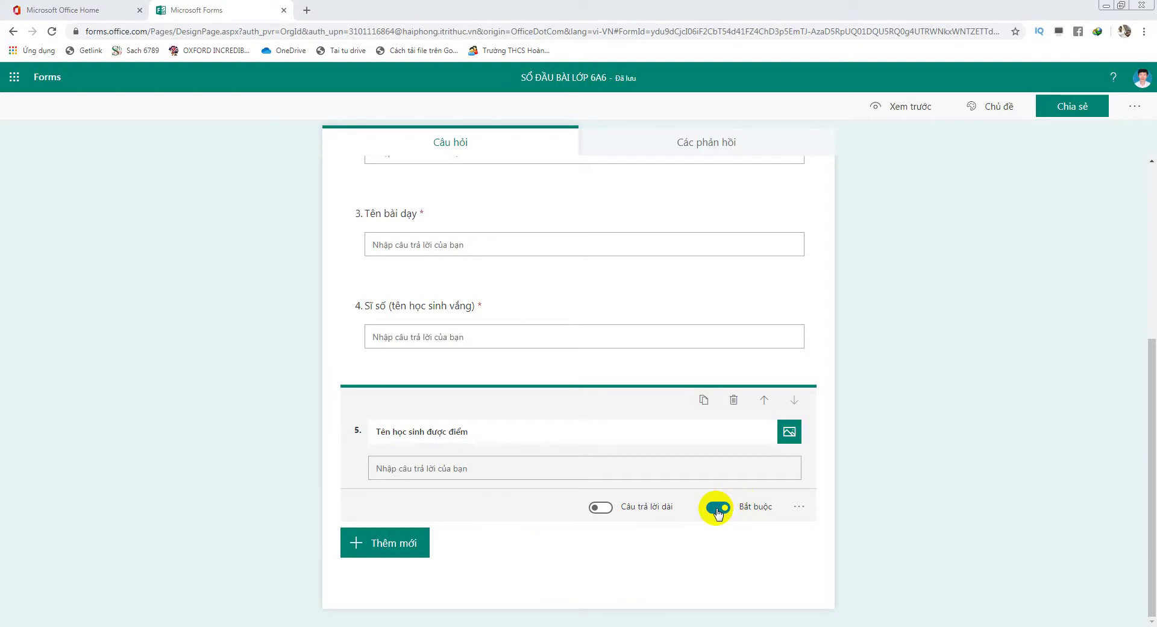
{"action": "left_click", "coordinate": [716, 512]}
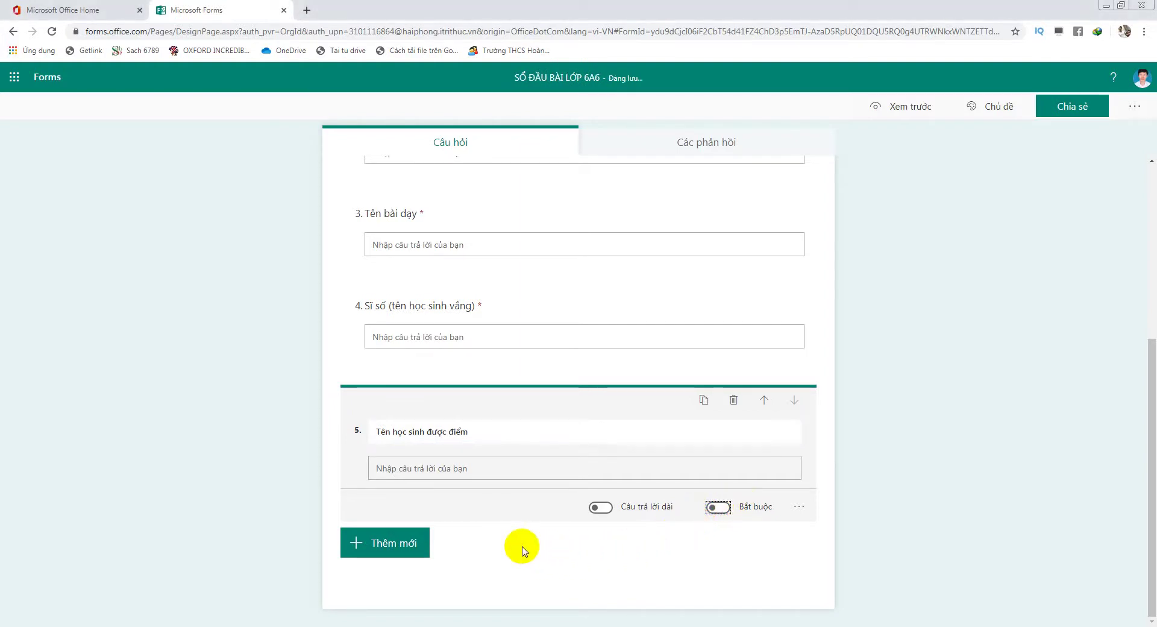
Add a text question as question 6, titled "Điểm thầy cô cho lớp", and make it required
{"action": "left_click", "coordinate": [382, 546]}
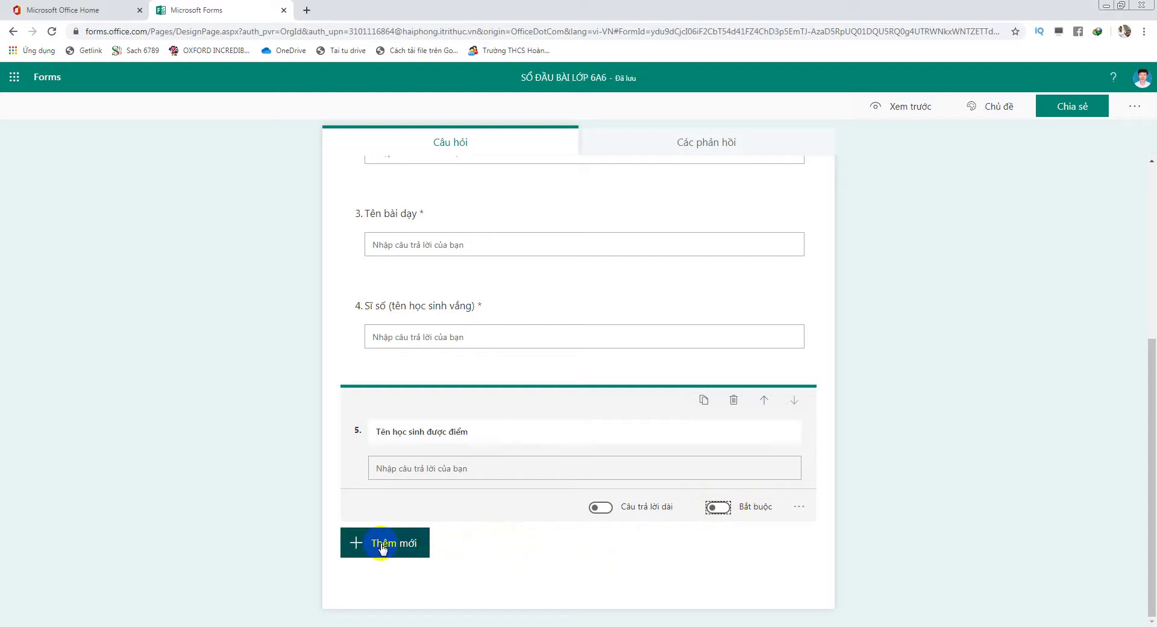
{"action": "left_click", "coordinate": [381, 546]}
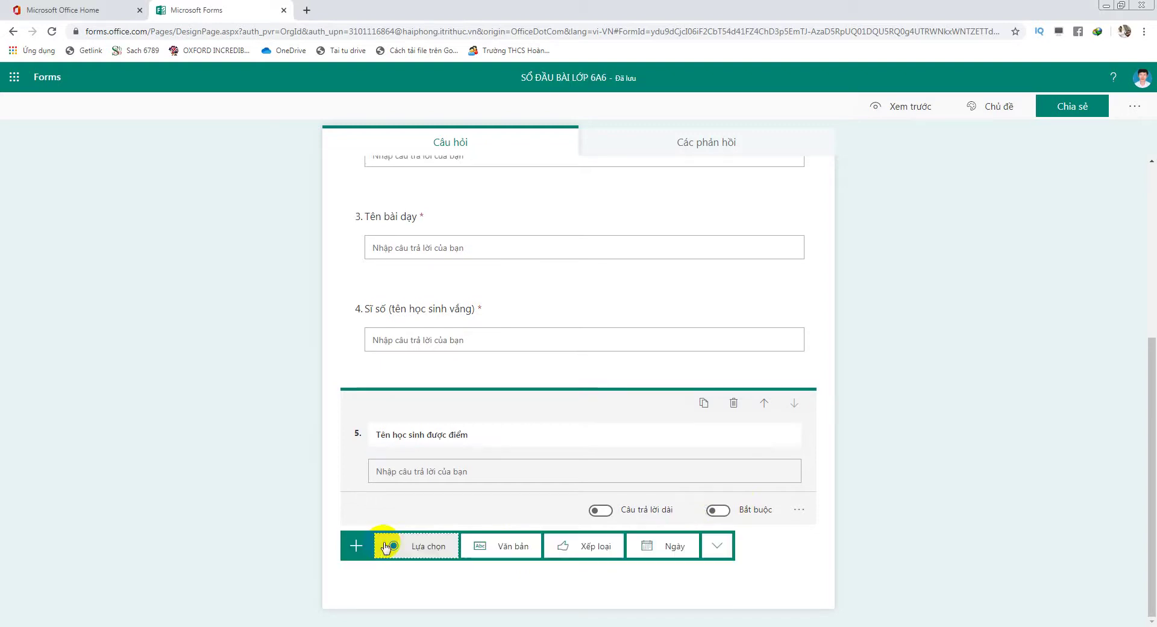
{"action": "left_click", "coordinate": [521, 549]}
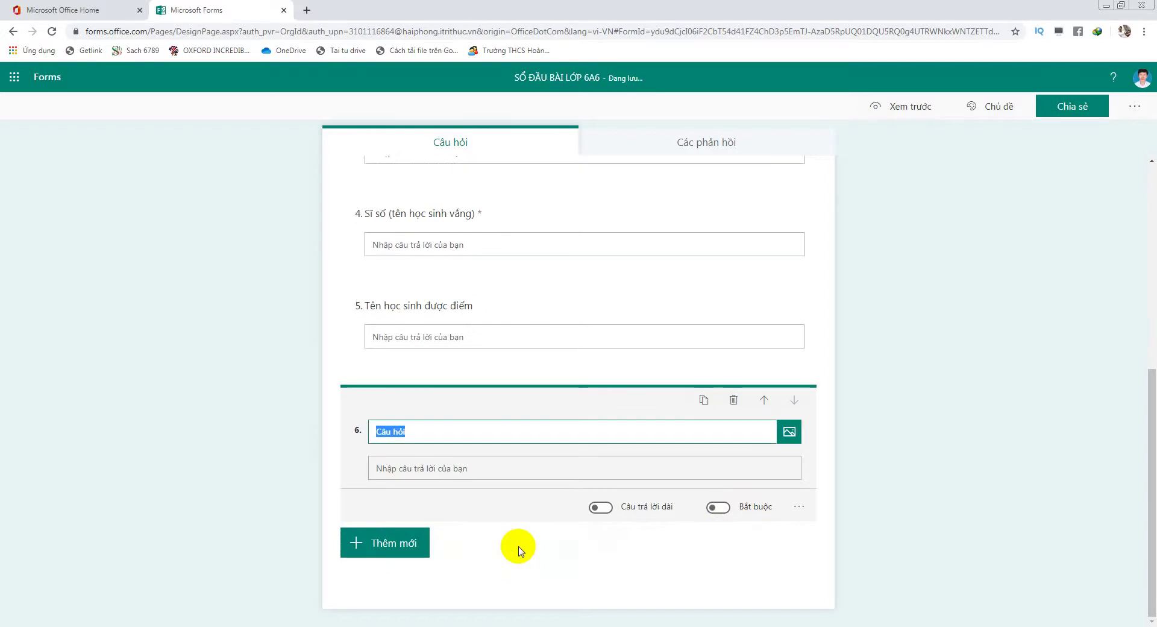
{"action": "type", "text": "Nh"}
{"action": "key", "text": "BackSpace"}
{"action": "key", "text": "BackSpace"}
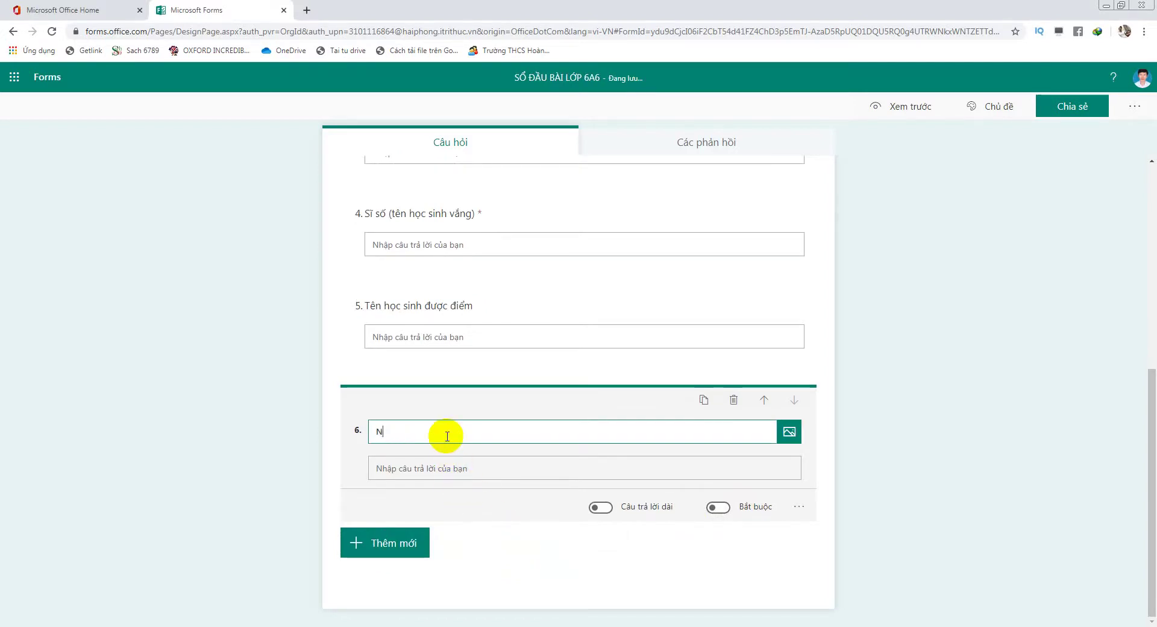
{"action": "type", "text": "Điểm"}
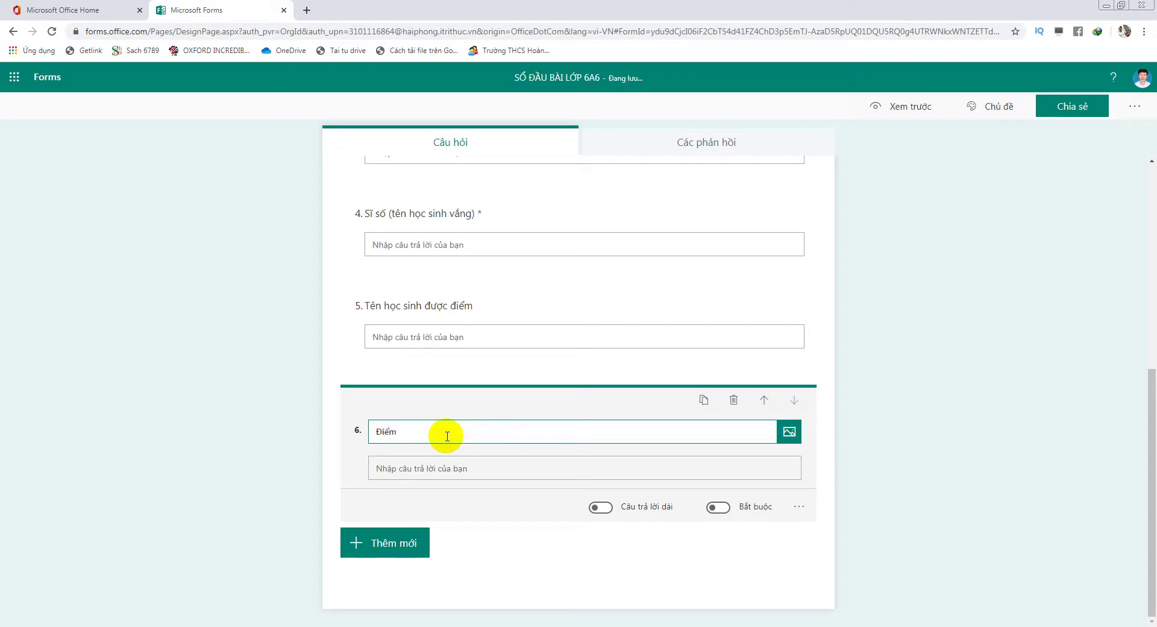
{"action": "type", "text": " thầy cô cho lớp"}
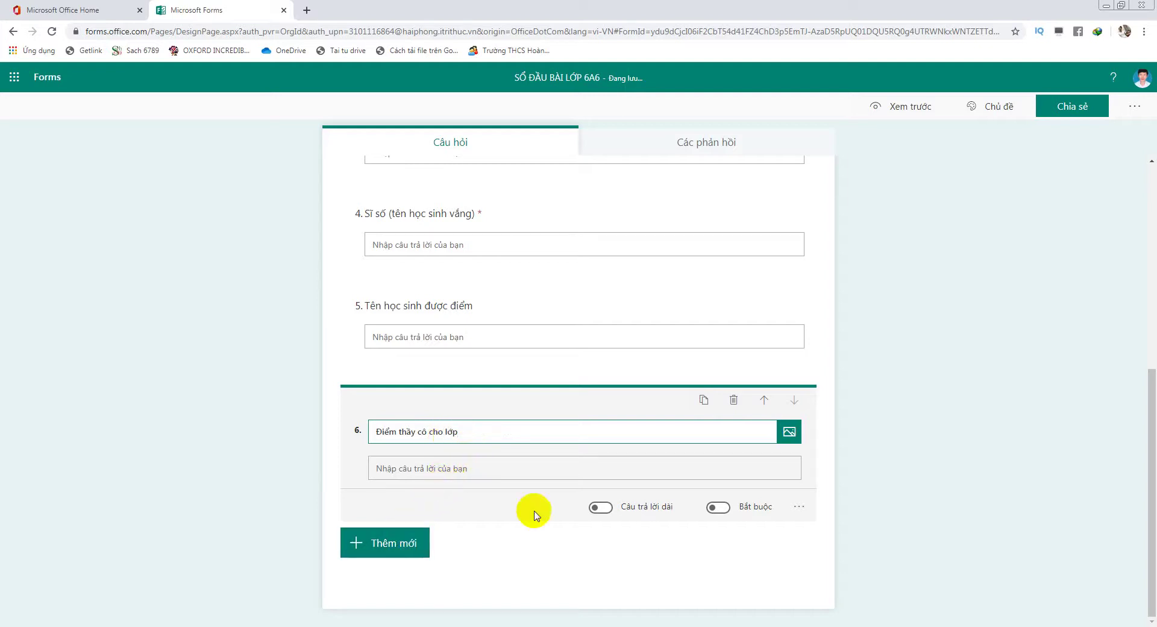
{"action": "left_click", "coordinate": [720, 509]}
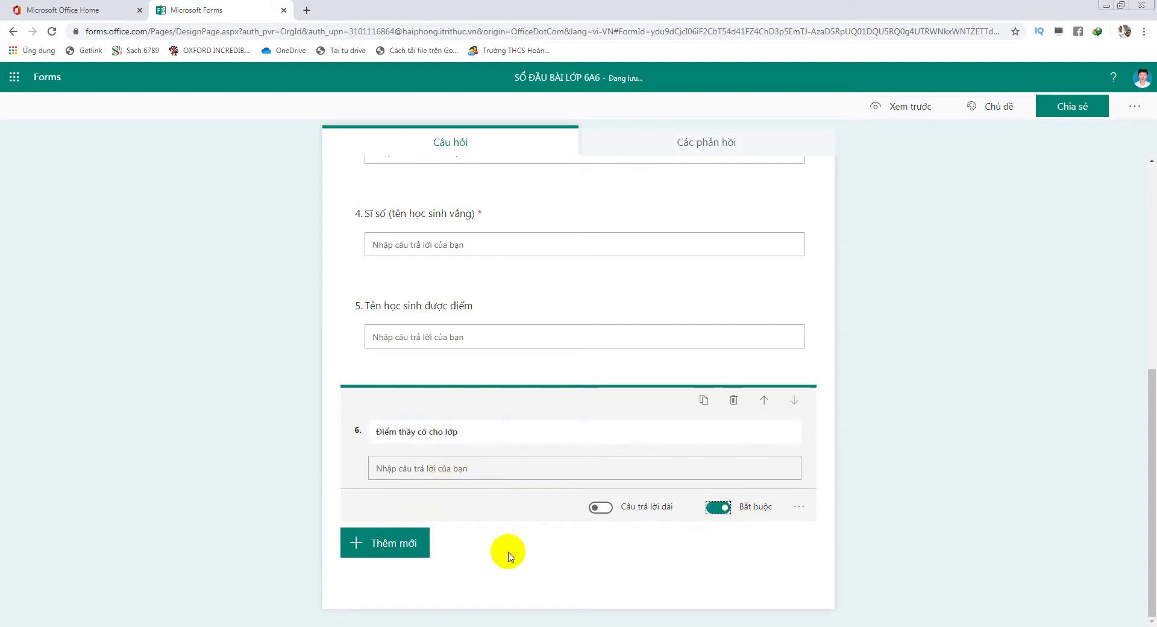
Add a text question as question 7, titled "Nhận xét của thầy cô"
{"action": "left_click", "coordinate": [401, 544]}
{"action": "left_click", "coordinate": [495, 546]}
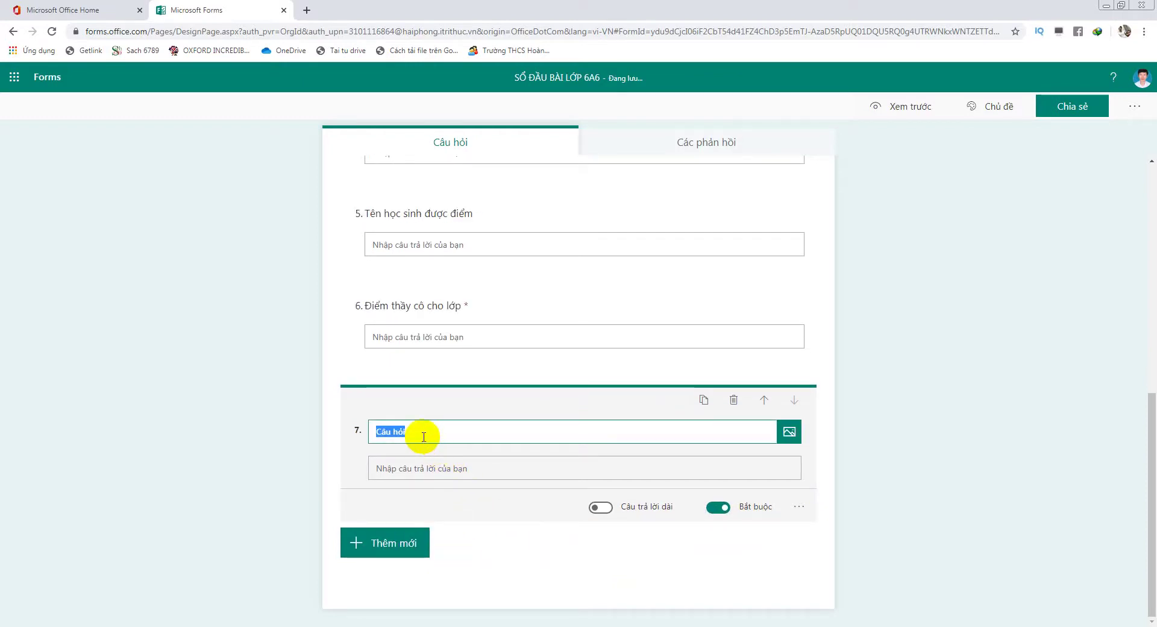
{"action": "type", "text": "Nhận "}
{"action": "type", "text": "xét của"}
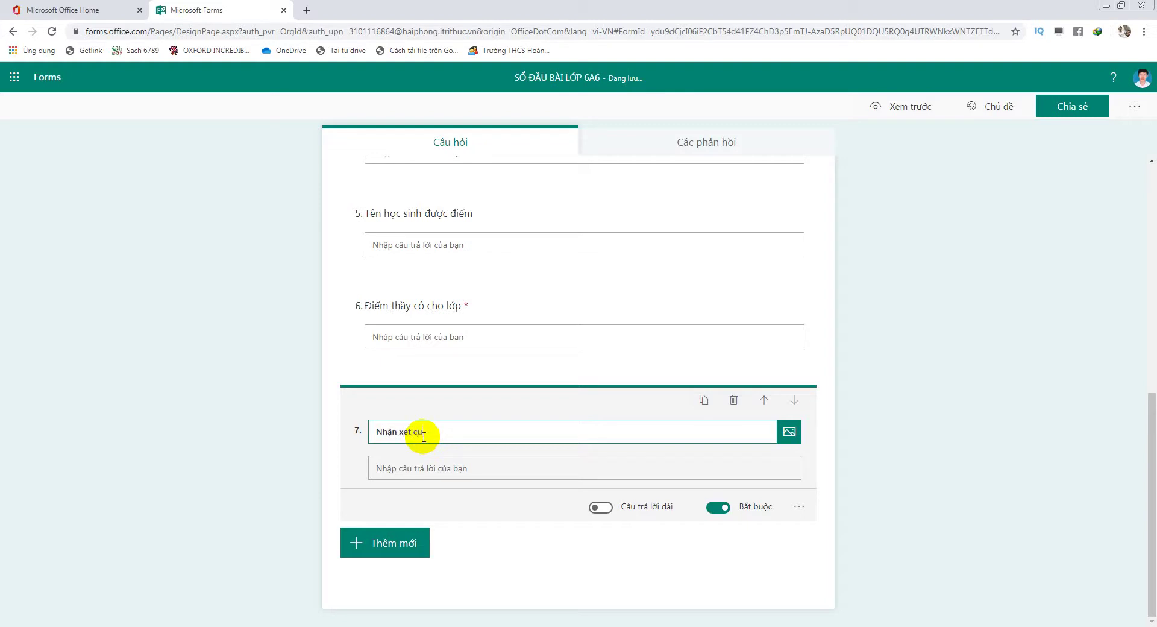
{"action": "type", "text": " thầy cô"}
Add a text question as question 8, titled "Họ và tên thầy cô giảng dạy"
{"action": "left_click", "coordinate": [394, 547]}
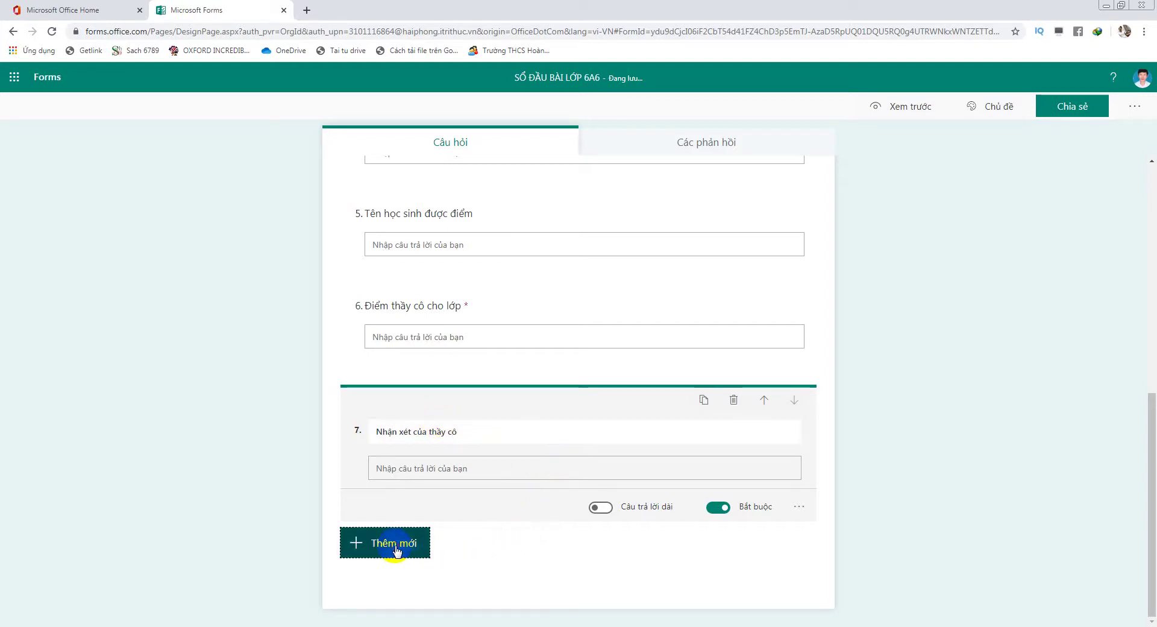
{"action": "left_click", "coordinate": [482, 545]}
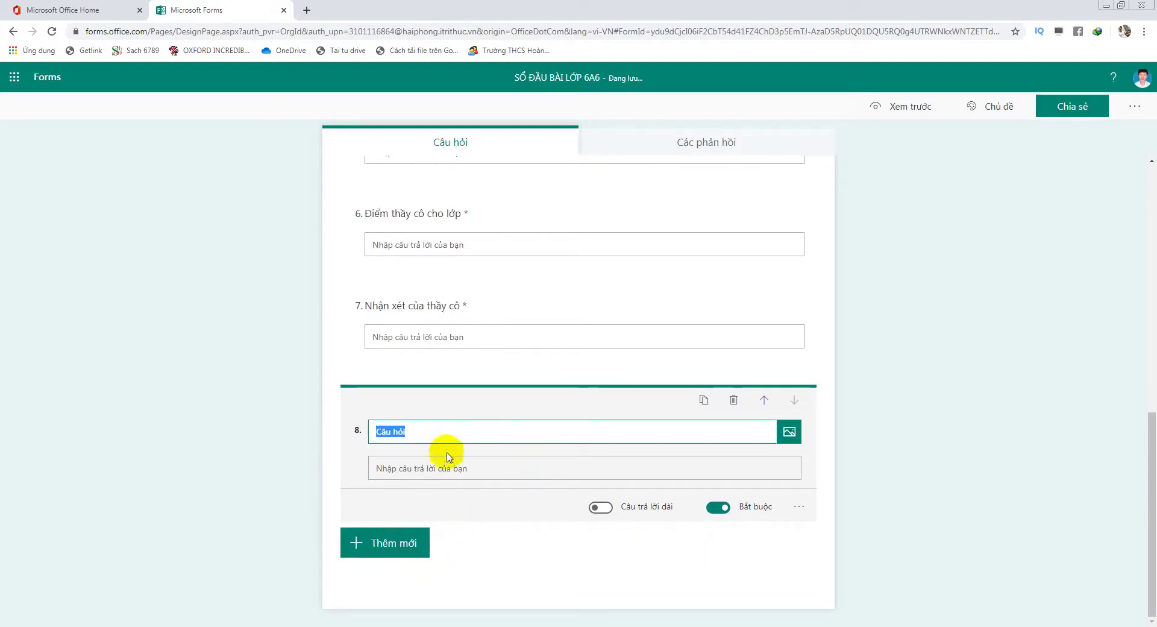
{"action": "type", "text": "Nhu"}
{"action": "key", "text": "BackSpace"}
{"action": "key", "text": "BackSpace"}
{"action": "key", "text": "BackSpace"}
{"action": "type", "text": "Ho"}
{"action": "type", "text": " và "}
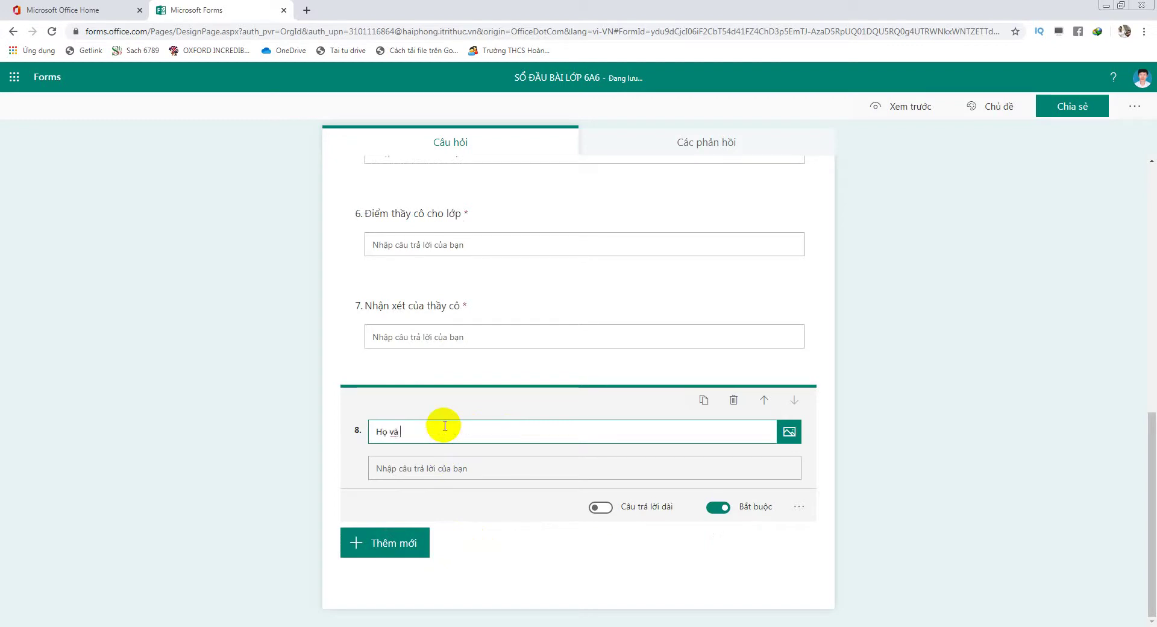
{"action": "type", "text": "tên"}
{"action": "type", "text": " thầy"}
{"action": "type", "text": " co"}
{"action": "type", "text": " giảng d"}
{"action": "type", "text": "ay"}
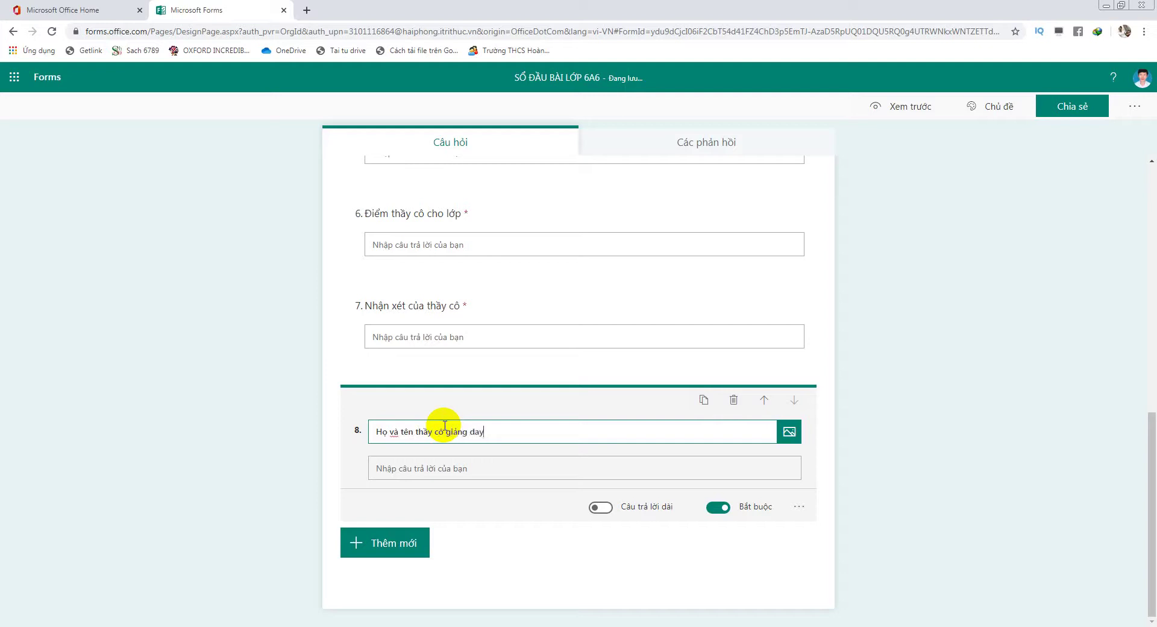
{"action": "type", "text": "j"}
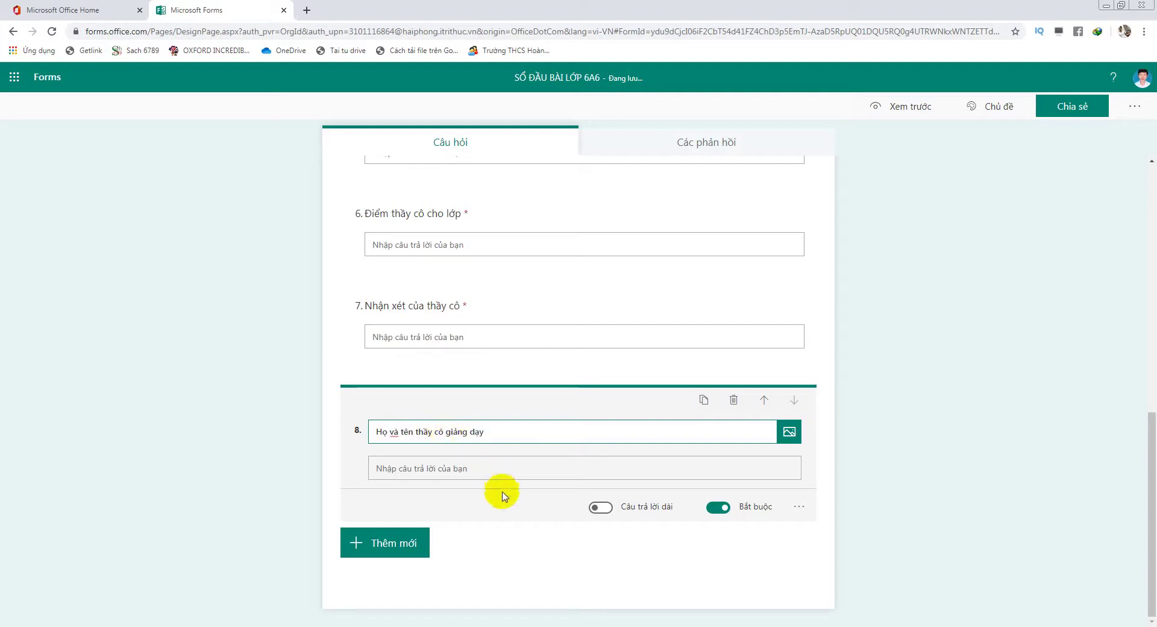
{"action": "scroll", "coordinate": [474, 505], "scroll_direction": "up", "scroll_amount": 5}
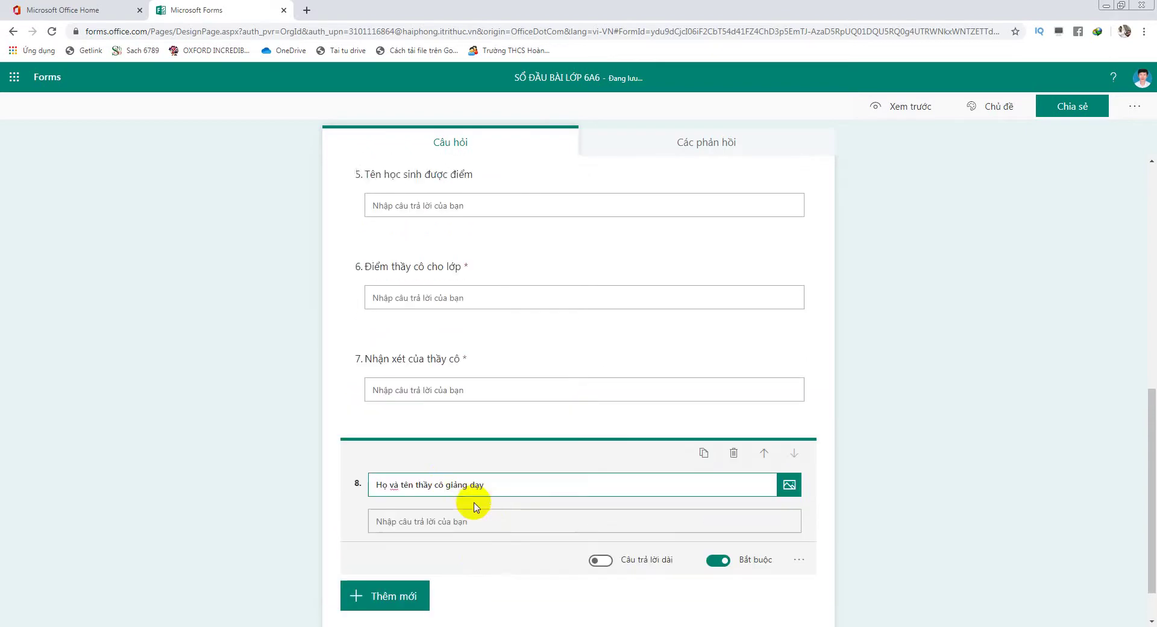
Preview the finished form in the mobile layout and look through its questions
{"action": "scroll", "coordinate": [476, 507], "scroll_direction": "up", "scroll_amount": 5}
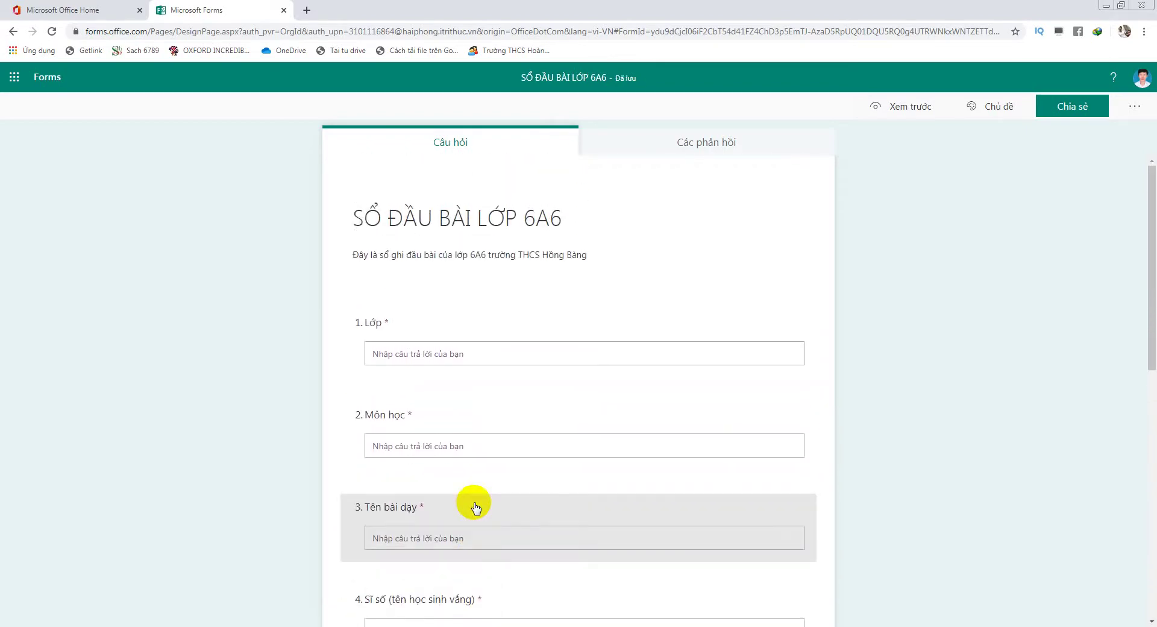
{"action": "scroll", "coordinate": [477, 507], "scroll_direction": "down", "scroll_amount": 10}
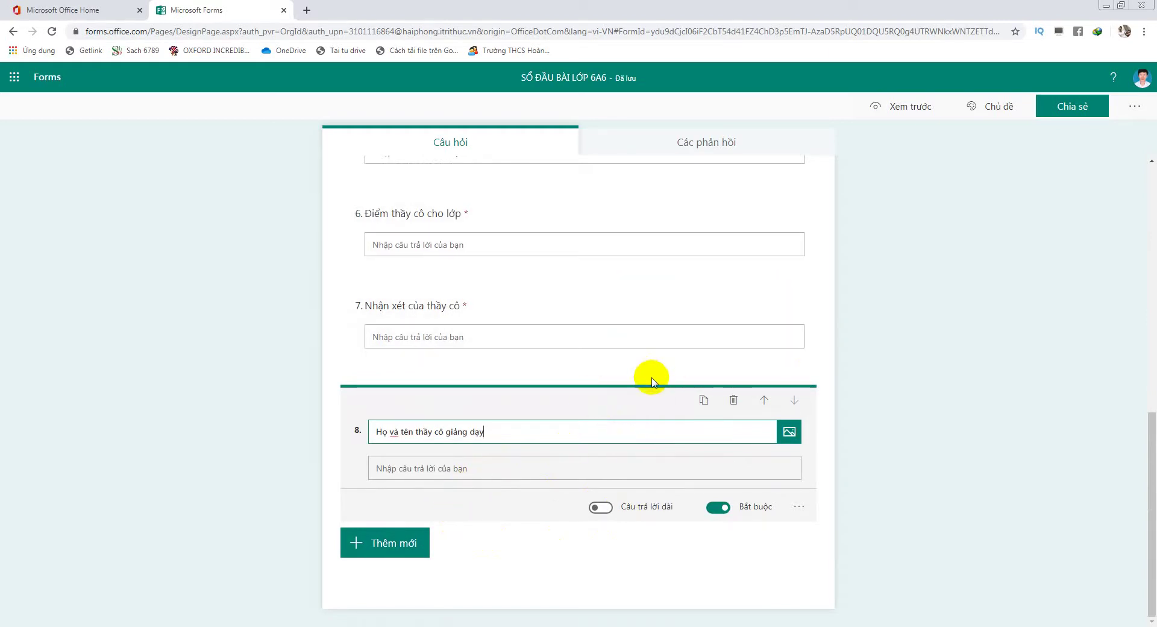
{"action": "left_click", "coordinate": [892, 115]}
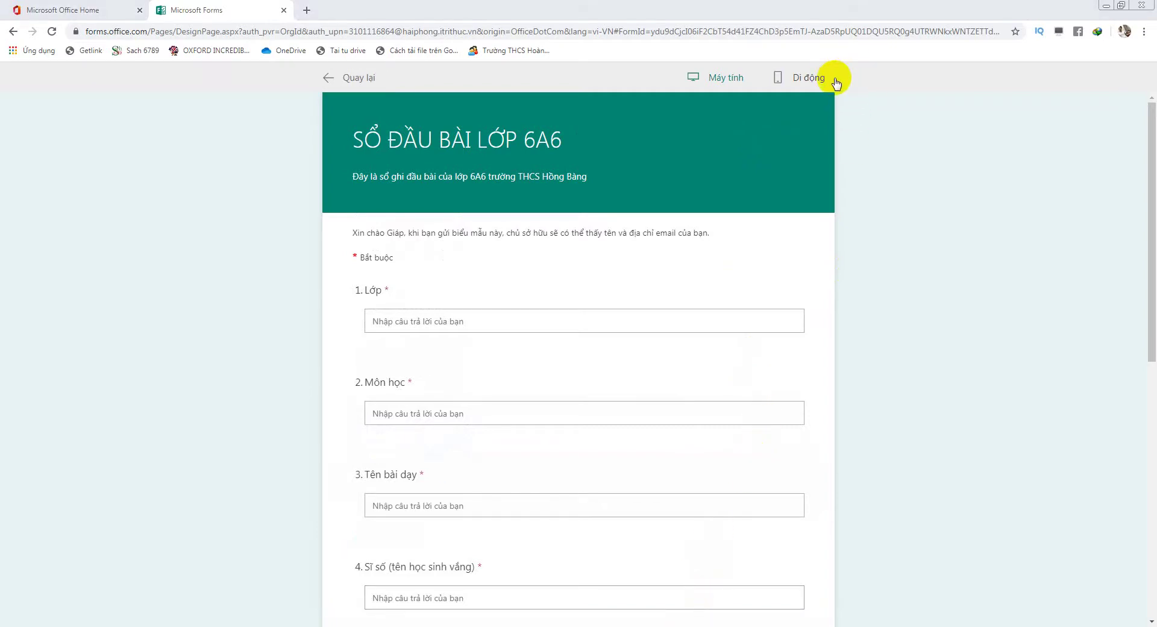
{"action": "left_click", "coordinate": [808, 78]}
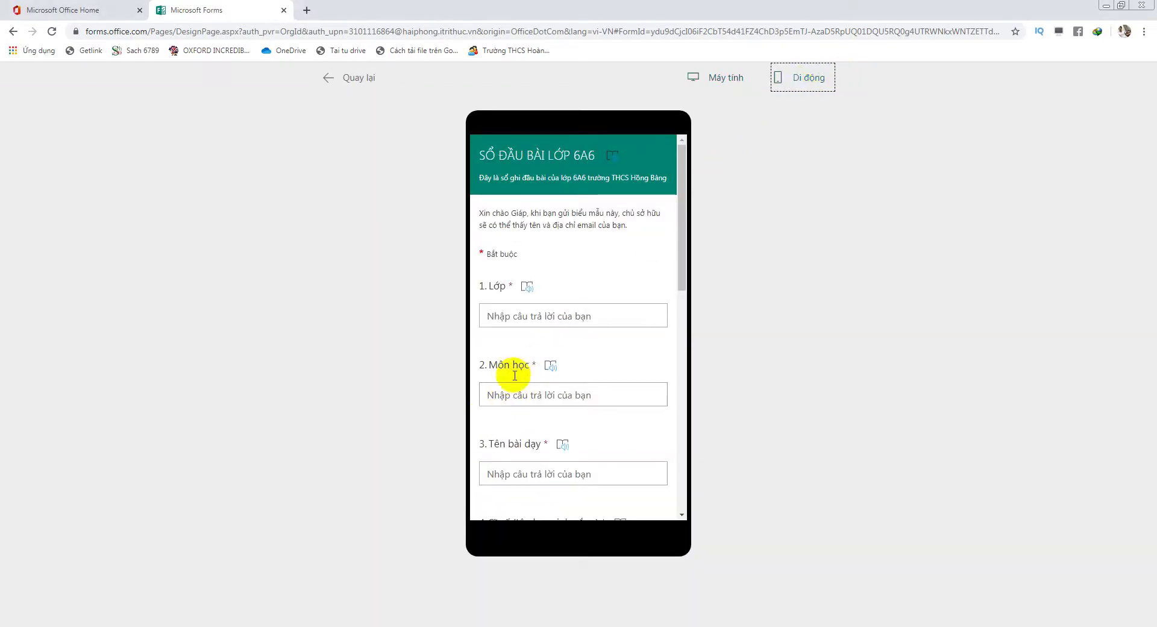
{"action": "scroll", "coordinate": [507, 302], "scroll_direction": "down", "scroll_amount": 5}
{"action": "scroll", "coordinate": [534, 339], "scroll_direction": "down", "scroll_amount": 3}
{"action": "scroll", "coordinate": [535, 341], "scroll_direction": "up", "scroll_amount": 10}
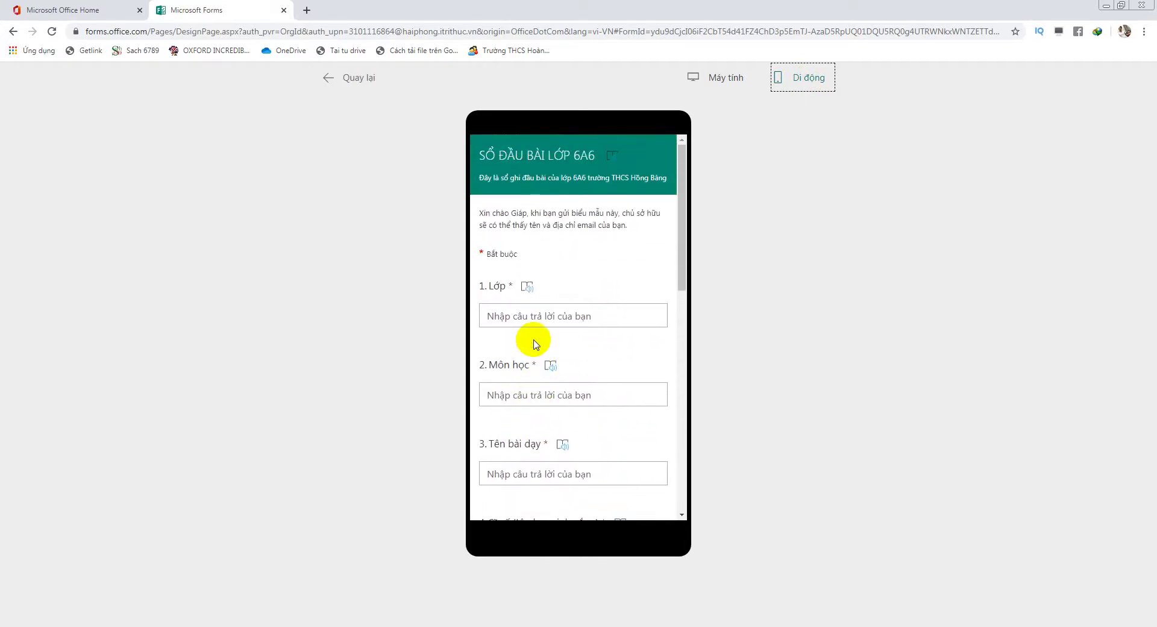
Check the answer fields from question 1 through question 8 in the mobile preview and return to editing the form
{"action": "left_click", "coordinate": [528, 315]}
{"action": "left_click", "coordinate": [513, 390]}
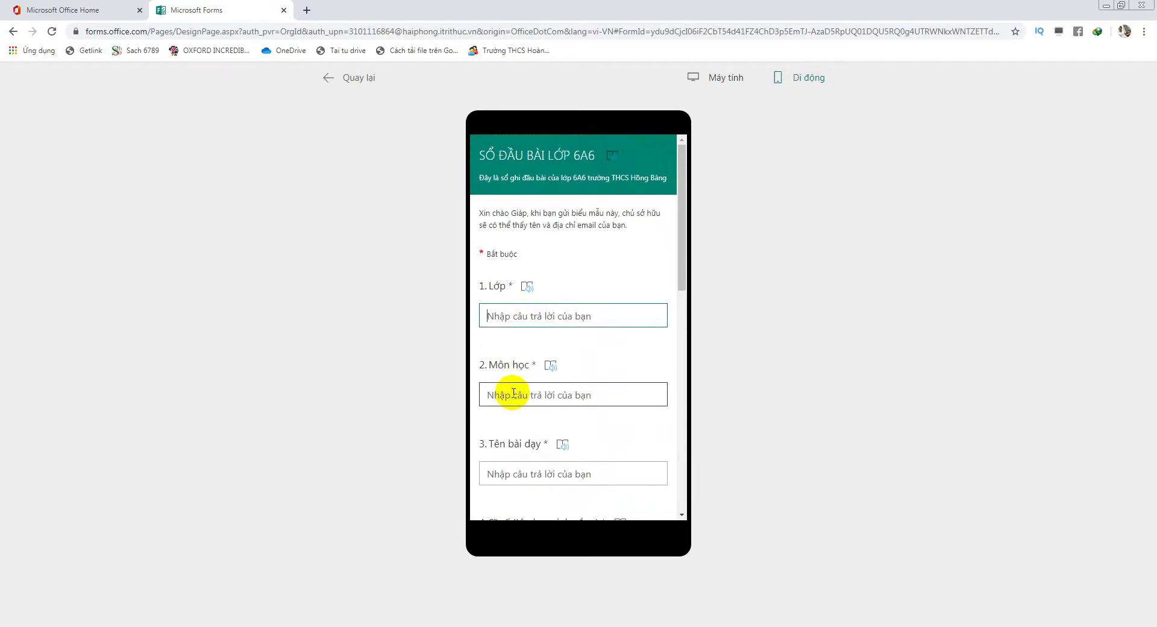
{"action": "left_click", "coordinate": [530, 470]}
{"action": "scroll", "coordinate": [529, 469], "scroll_direction": "down", "scroll_amount": 4}
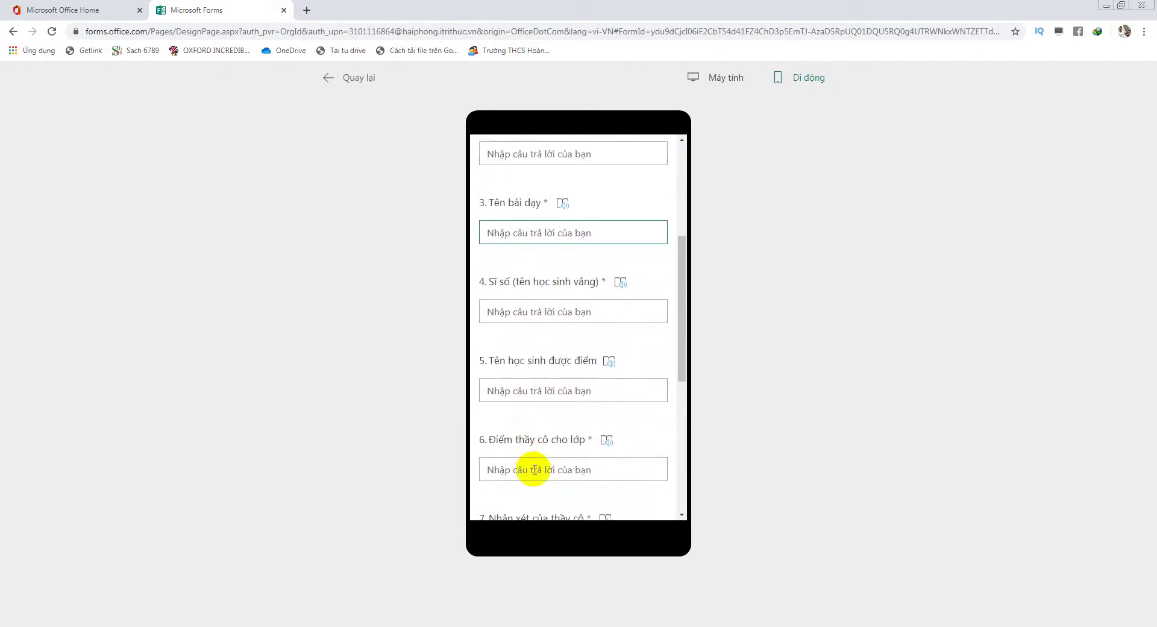
{"action": "left_click", "coordinate": [548, 310]}
{"action": "left_click", "coordinate": [525, 386]}
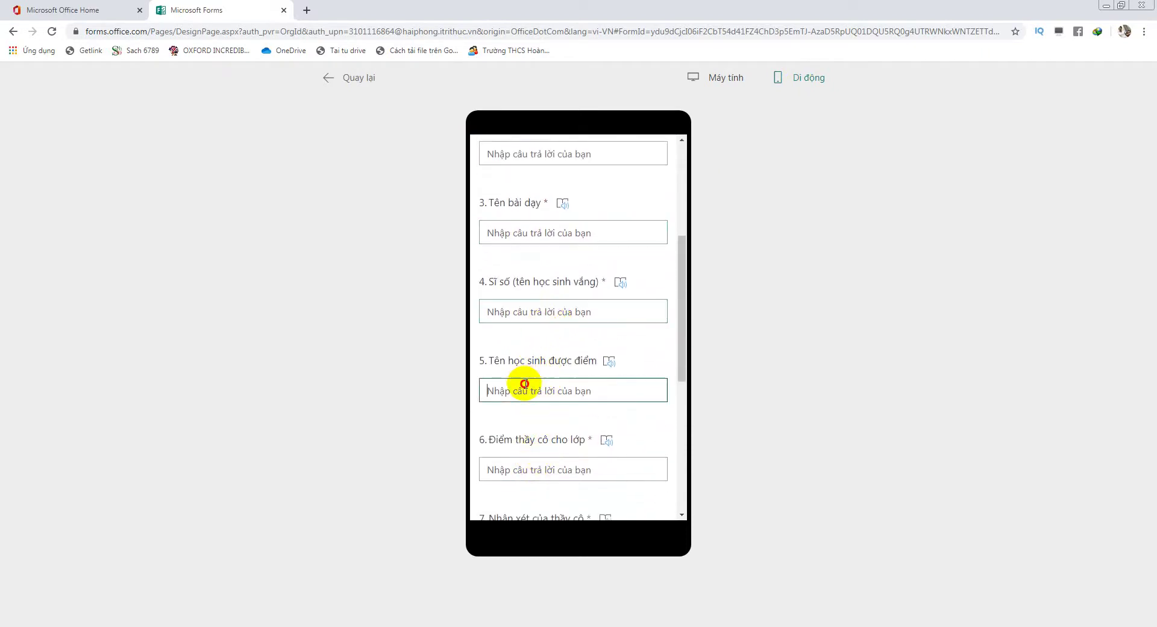
{"action": "left_click", "coordinate": [498, 469]}
{"action": "scroll", "coordinate": [530, 437], "scroll_direction": "down", "scroll_amount": 4}
{"action": "scroll", "coordinate": [530, 437], "scroll_direction": "down", "scroll_amount": 1}
{"action": "left_click", "coordinate": [509, 326]}
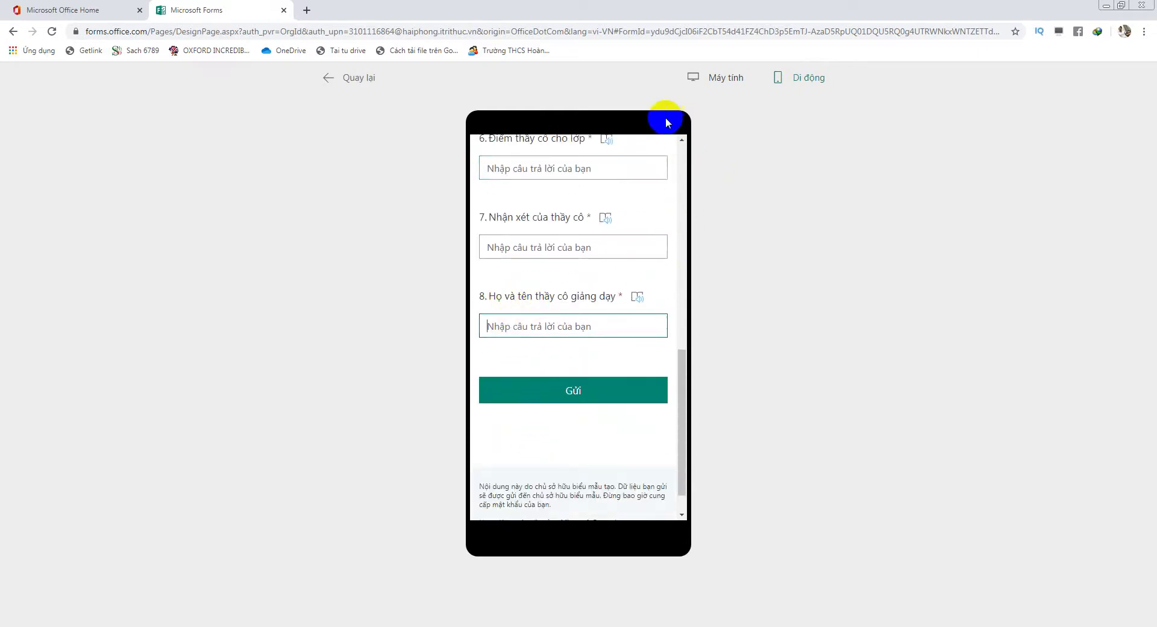
{"action": "left_click", "coordinate": [337, 76]}
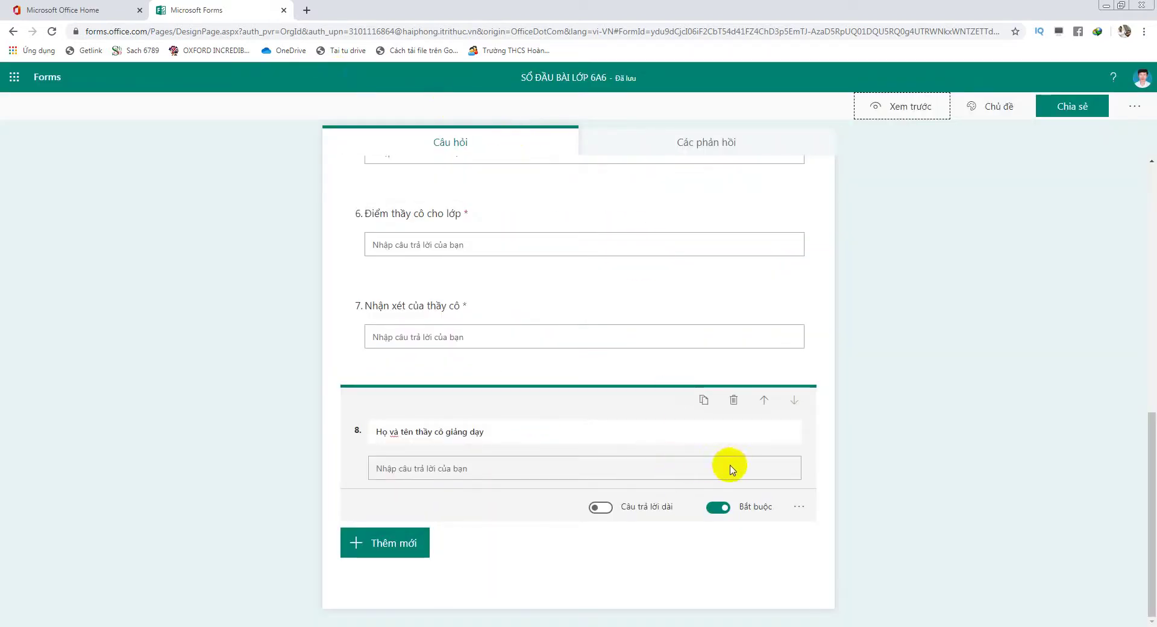
Apply the city park theme with trees and a bench to the form and look over the questions against it
{"action": "scroll", "coordinate": [731, 468], "scroll_direction": "up", "scroll_amount": 10}
{"action": "scroll", "coordinate": [766, 443], "scroll_direction": "down", "scroll_amount": 8}
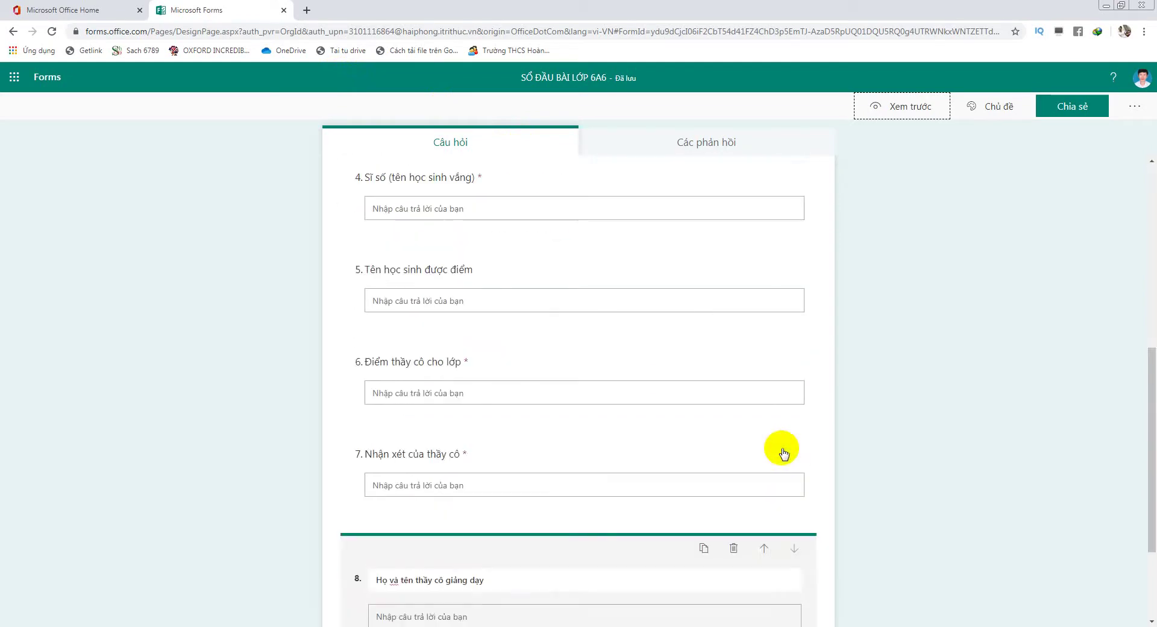
{"action": "scroll", "coordinate": [942, 238], "scroll_direction": "up", "scroll_amount": 2}
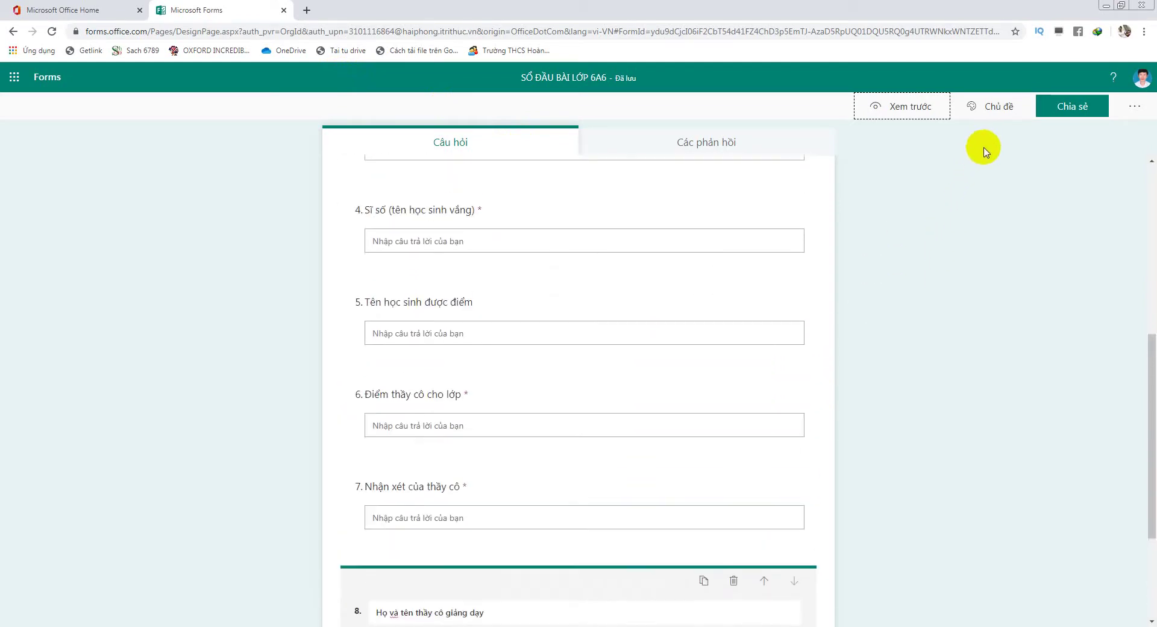
{"action": "left_click", "coordinate": [979, 106]}
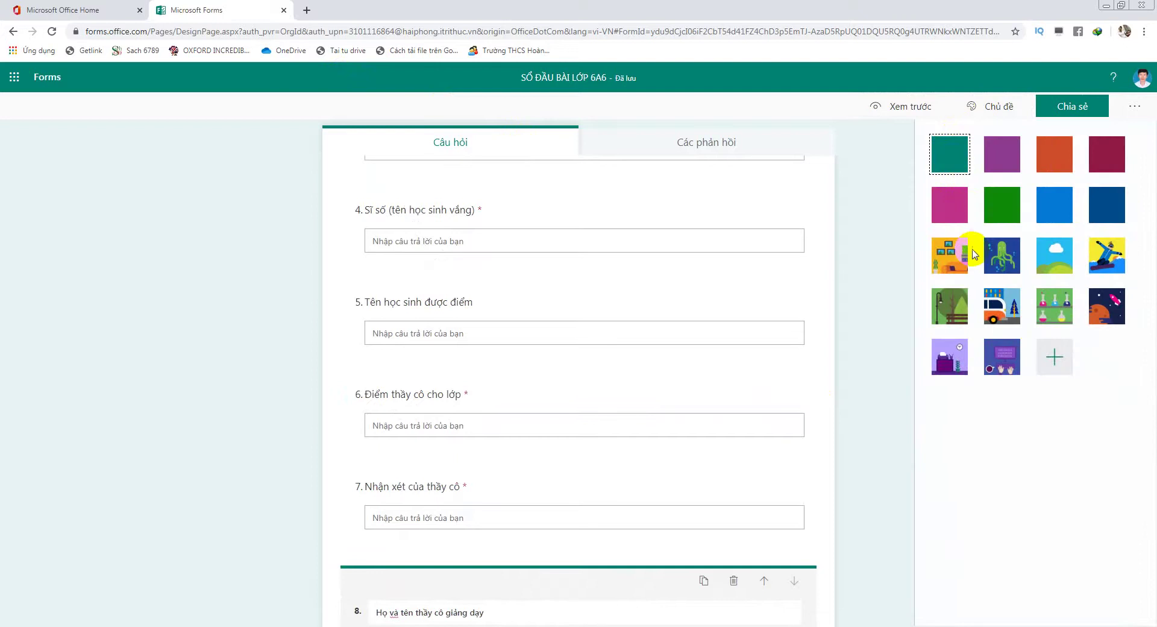
{"action": "left_click", "coordinate": [949, 315]}
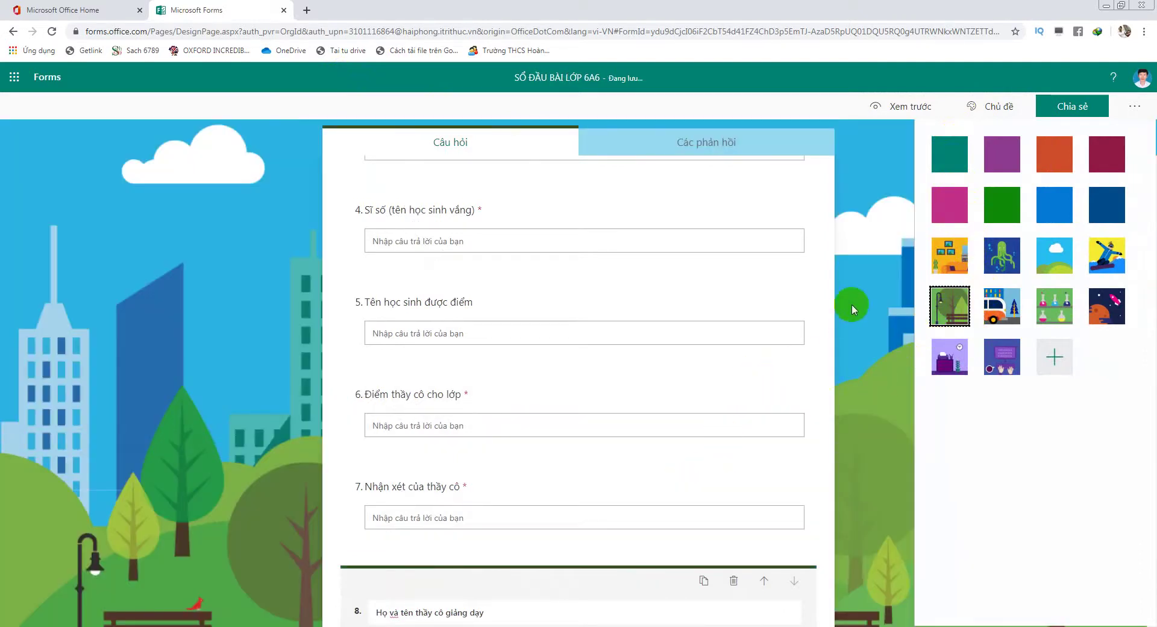
{"action": "left_click", "coordinate": [866, 188]}
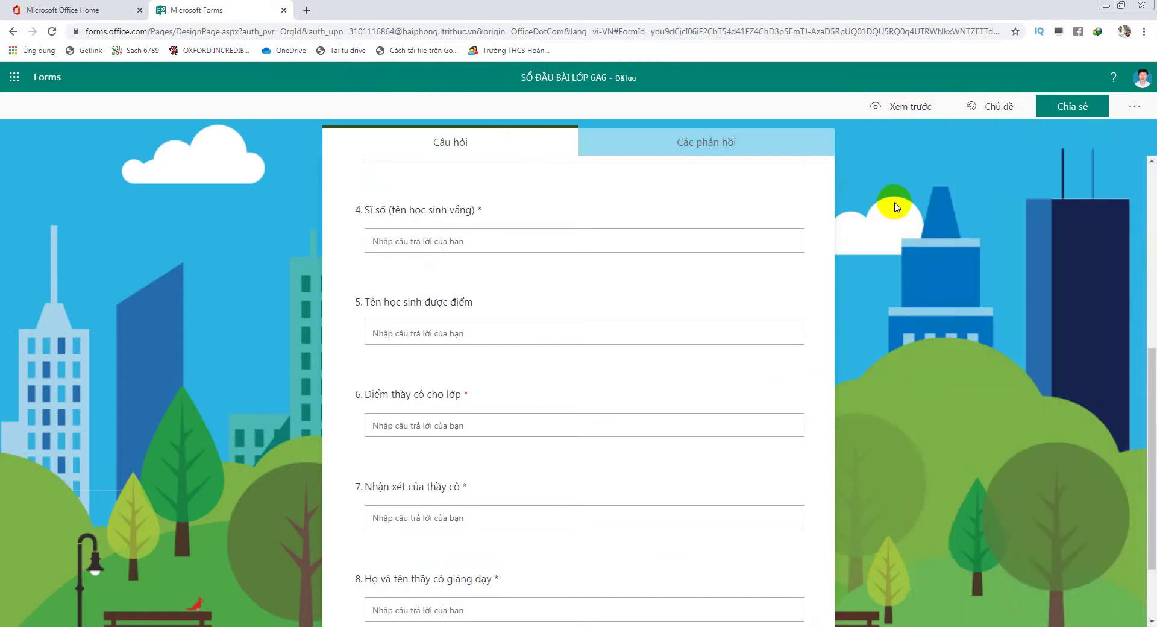
{"action": "scroll", "coordinate": [690, 402], "scroll_direction": "down", "scroll_amount": 2}
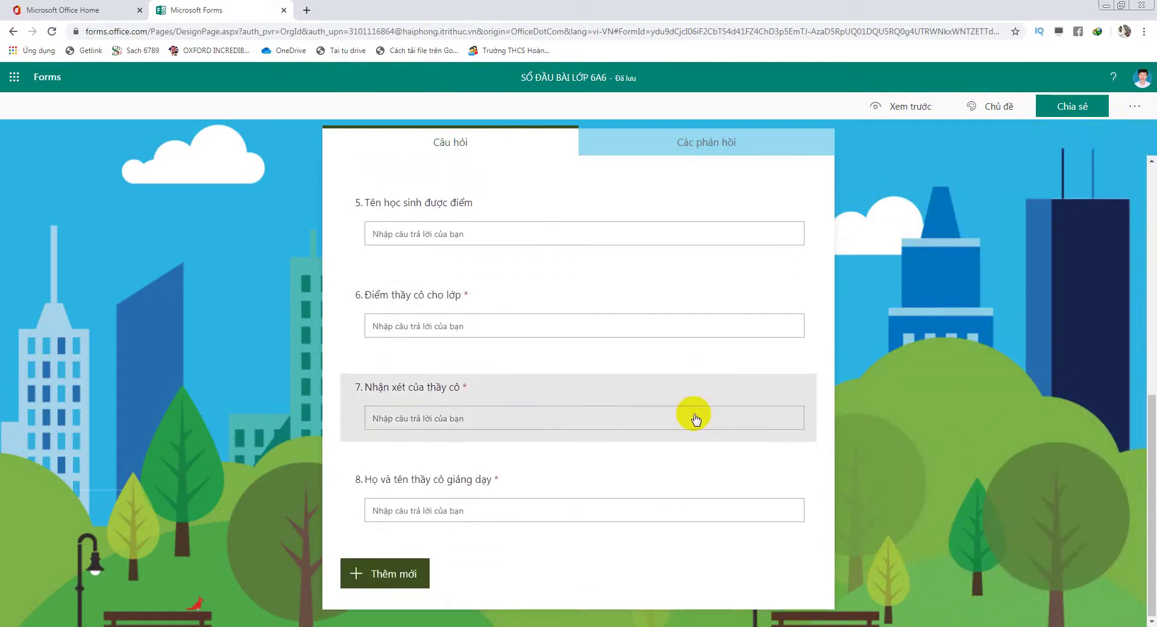
{"action": "scroll", "coordinate": [690, 402], "scroll_direction": "up", "scroll_amount": 8}
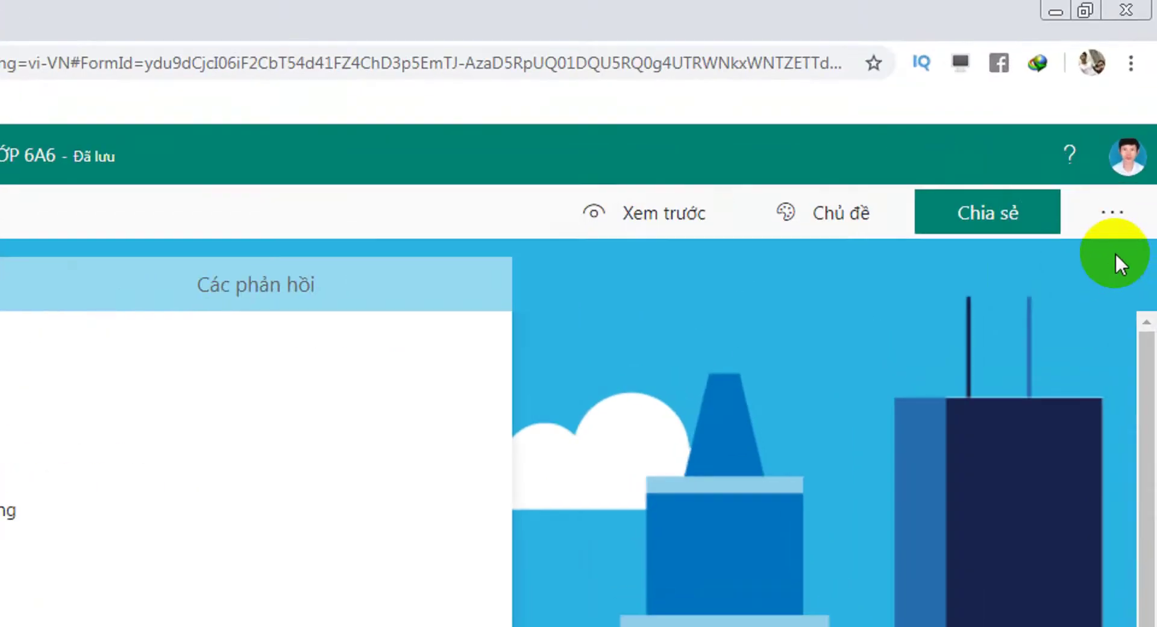
Open the form settings and examine who can fill in the form, the response options and the notification options
{"action": "left_click", "coordinate": [1130, 109]}
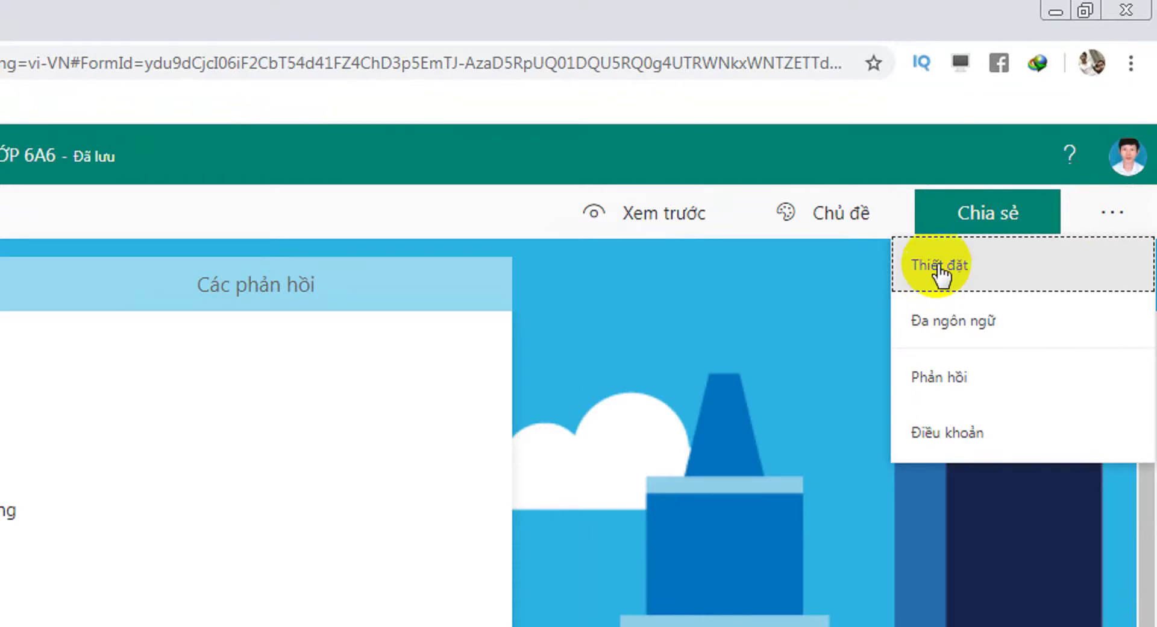
{"action": "left_click", "coordinate": [938, 265]}
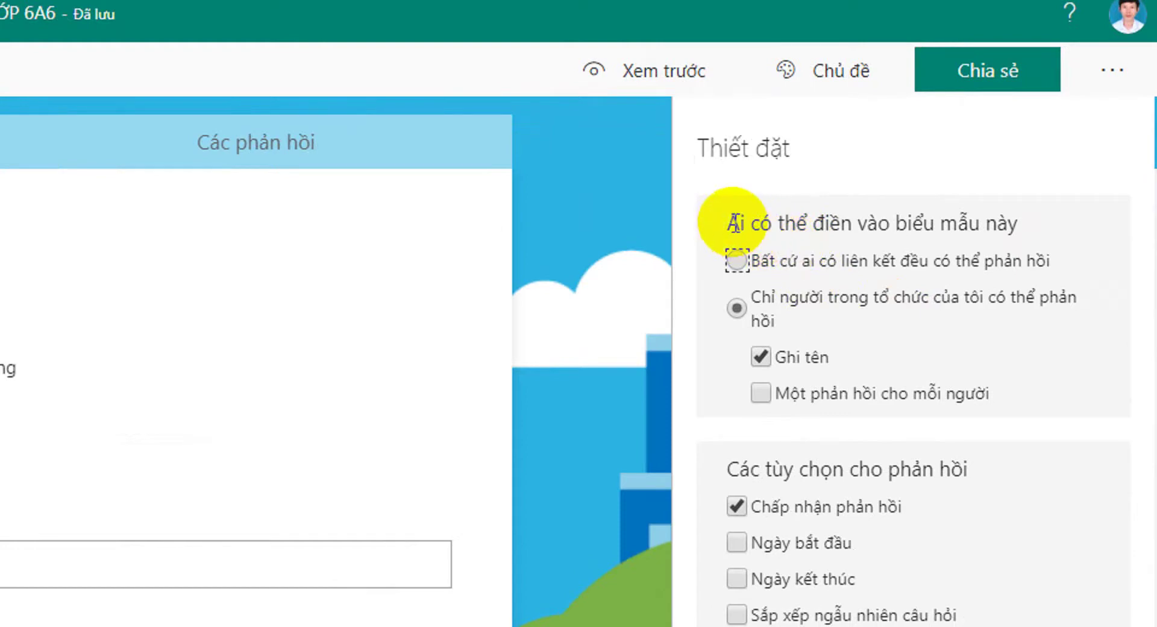
{"action": "left_click_drag", "start_coordinate": [735, 223], "coordinate": [1017, 225]}
{"action": "left_click_drag", "start_coordinate": [731, 407], "coordinate": [964, 402]}
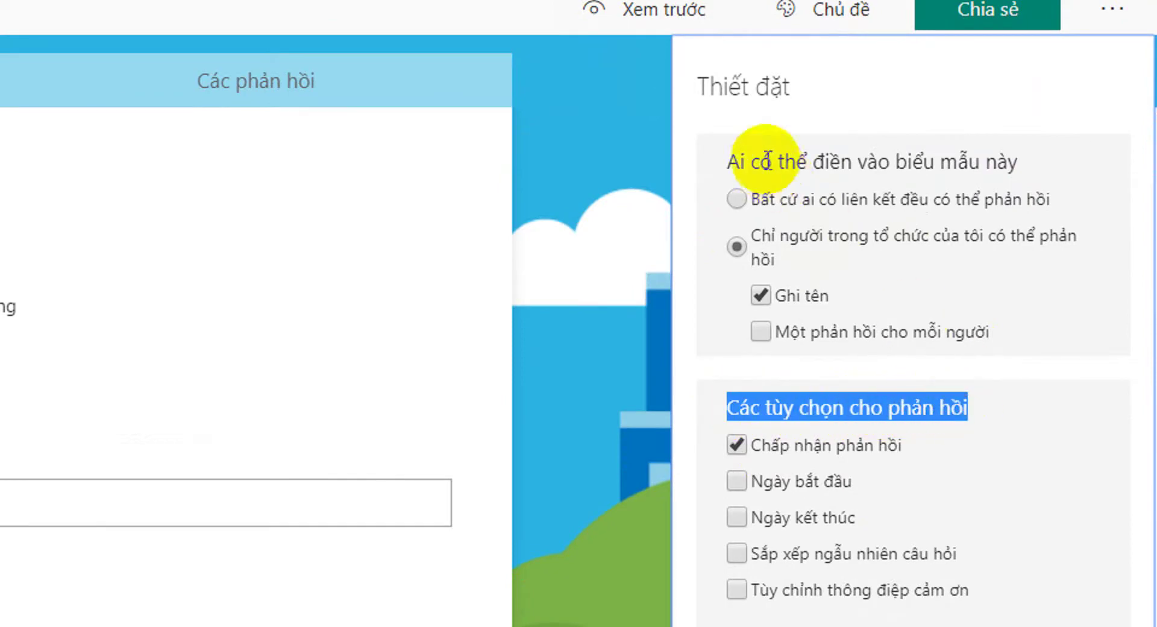
{"action": "left_click", "coordinate": [769, 162]}
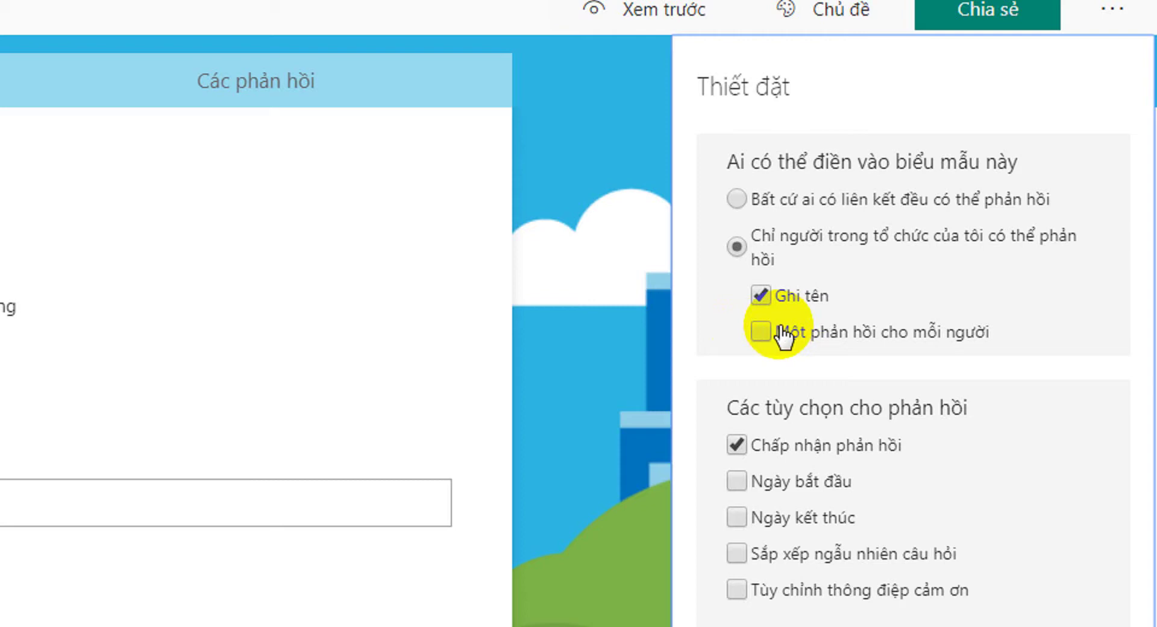
{"action": "scroll", "coordinate": [775, 381], "scroll_direction": "down", "scroll_amount": 3}
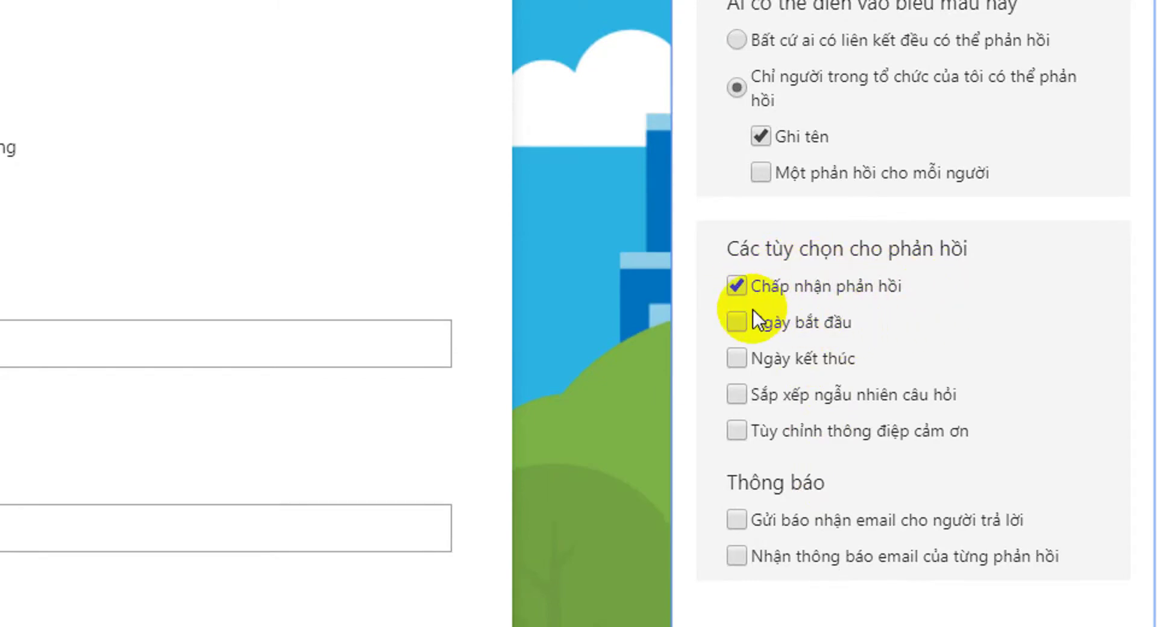
Try the start date option, switch it off again and close the form settings
{"action": "left_click", "coordinate": [737, 320]}
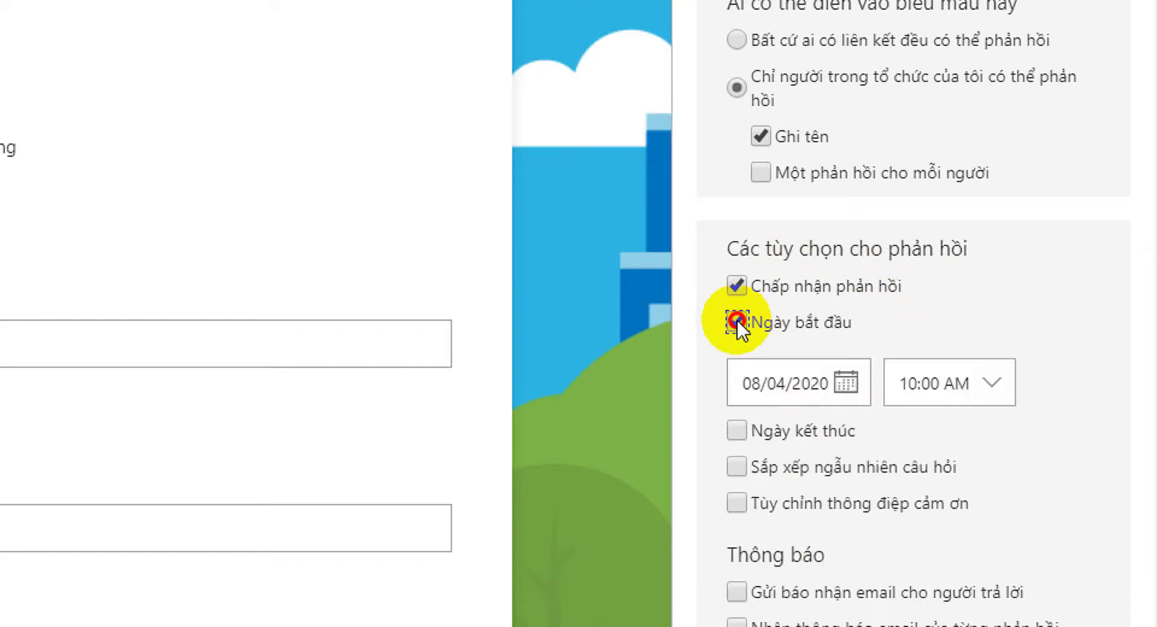
{"action": "left_click", "coordinate": [737, 320]}
{"action": "left_click", "coordinate": [737, 320]}
{"action": "left_click", "coordinate": [737, 320]}
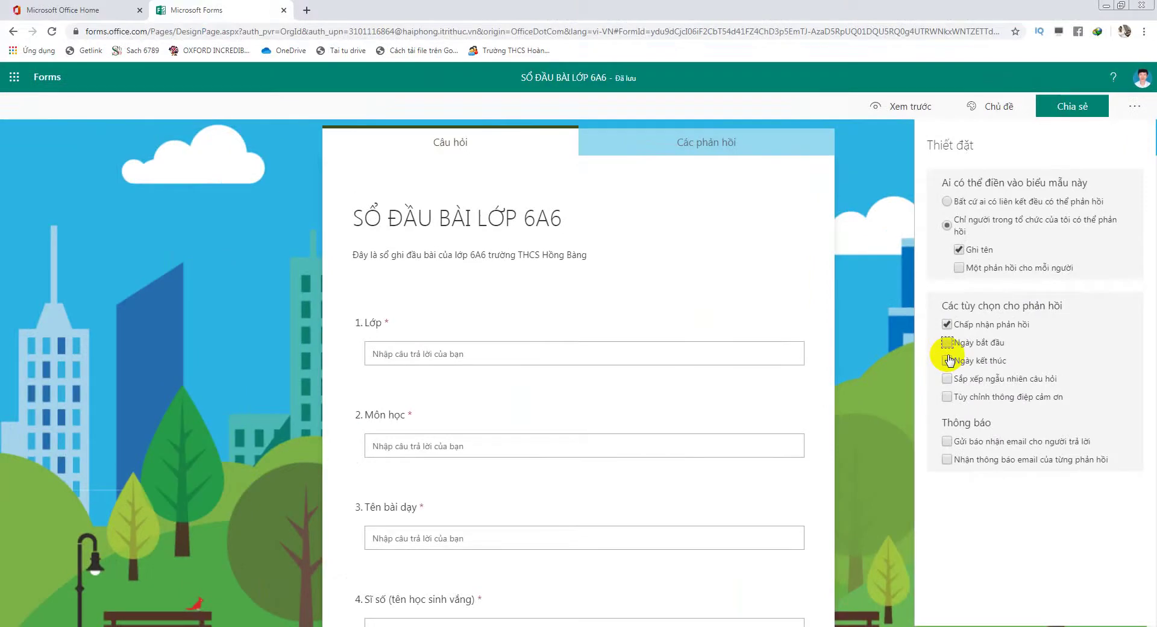
{"action": "left_click", "coordinate": [892, 179]}
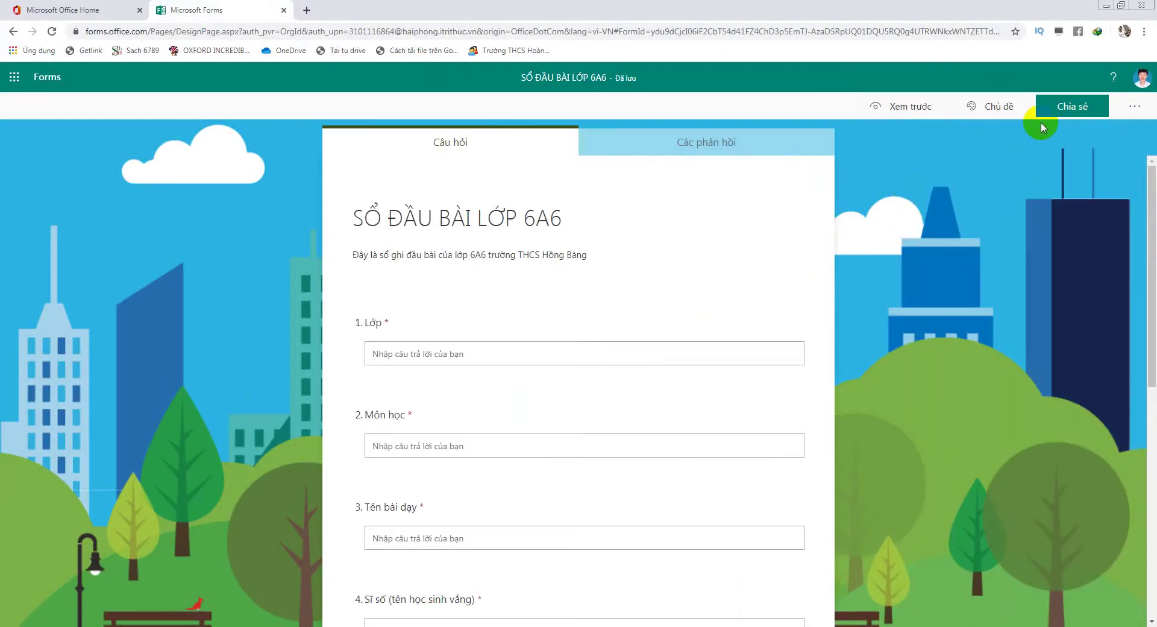
Open the form's sharing options and copy the response link restricted to people in the organization
{"action": "left_click", "coordinate": [1085, 109]}
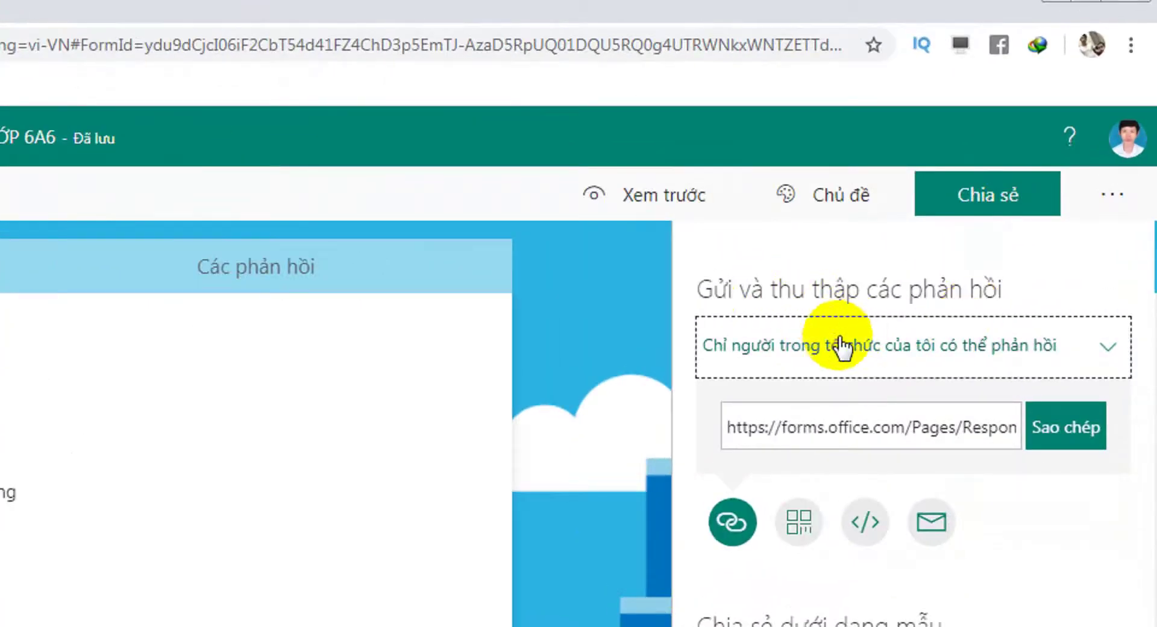
{"action": "left_click", "coordinate": [1067, 446]}
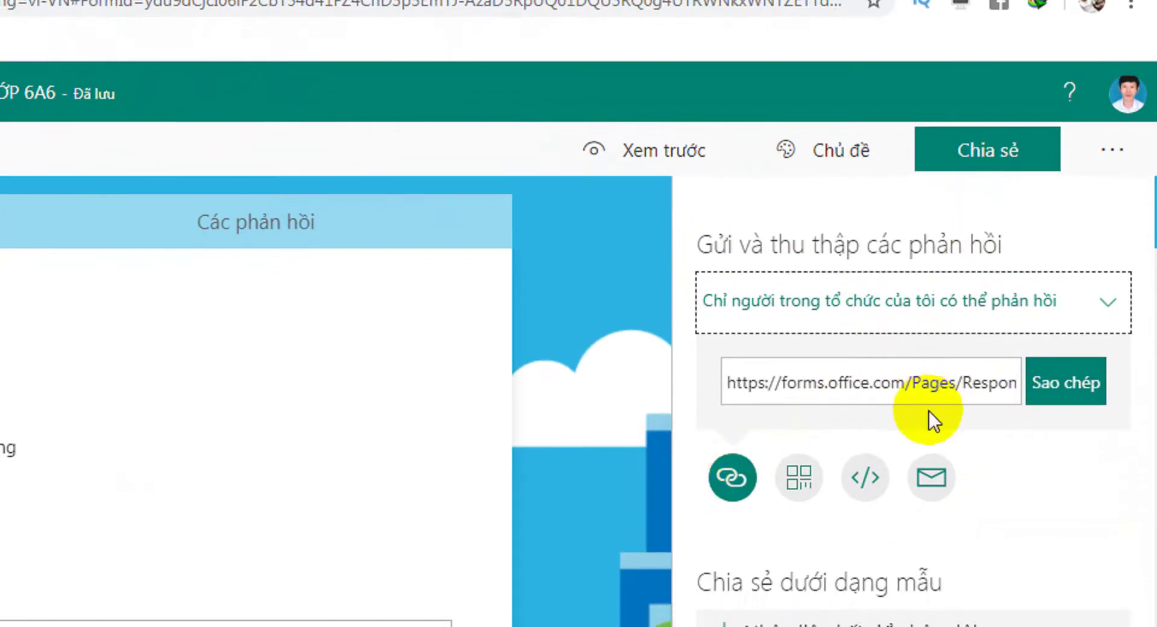
{"action": "left_click", "coordinate": [994, 385]}
{"action": "left_click", "coordinate": [1064, 392]}
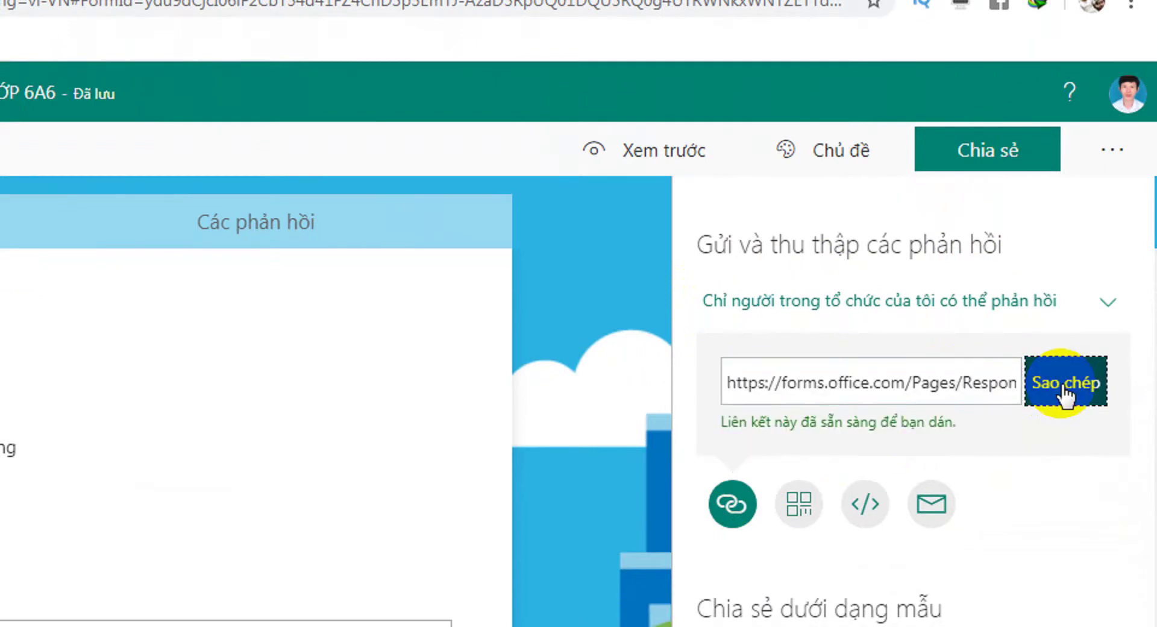
View the QR code and embed code sharing options, and copy the response link again
{"action": "left_click", "coordinate": [800, 507]}
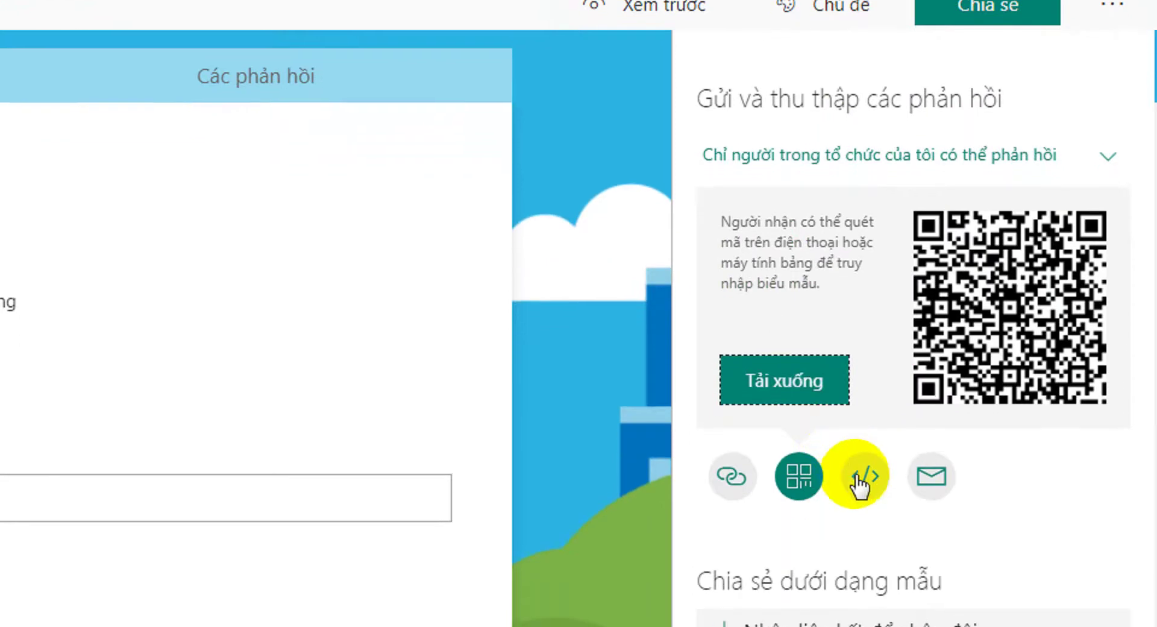
{"action": "left_click", "coordinate": [865, 577]}
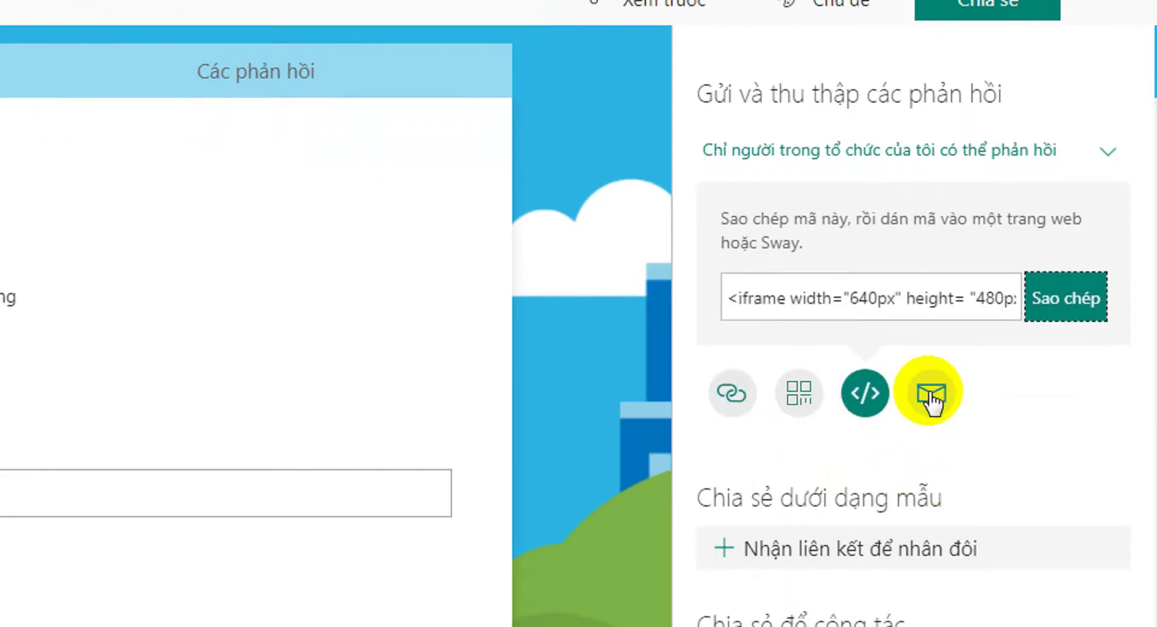
{"action": "left_click", "coordinate": [740, 394]}
{"action": "left_click", "coordinate": [1065, 231]}
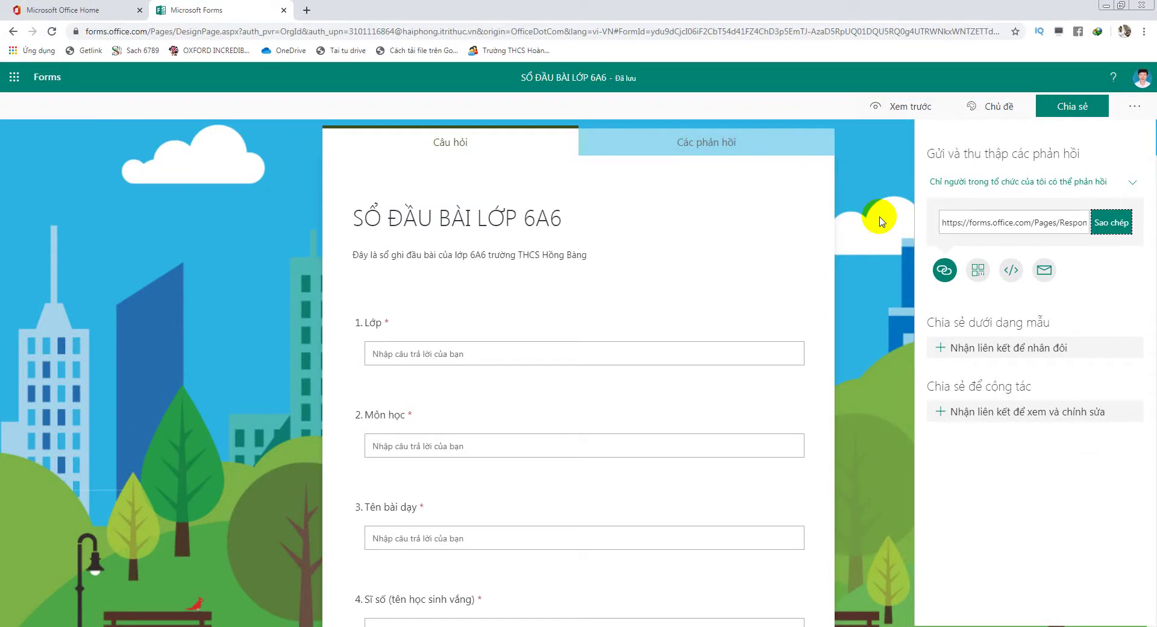
{"action": "left_click", "coordinate": [1123, 232]}
Open the form "SỔ GHI ĐẦU BÀI (2)" from the group forms and return to the list of own forms
{"action": "left_click", "coordinate": [42, 77]}
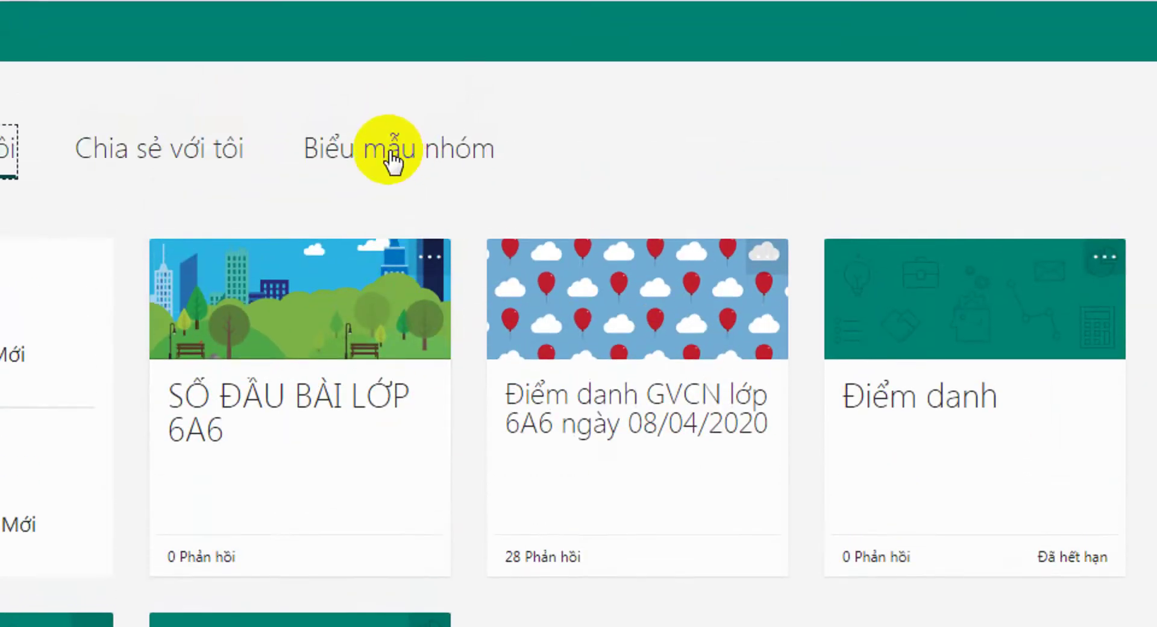
{"action": "left_click", "coordinate": [372, 139]}
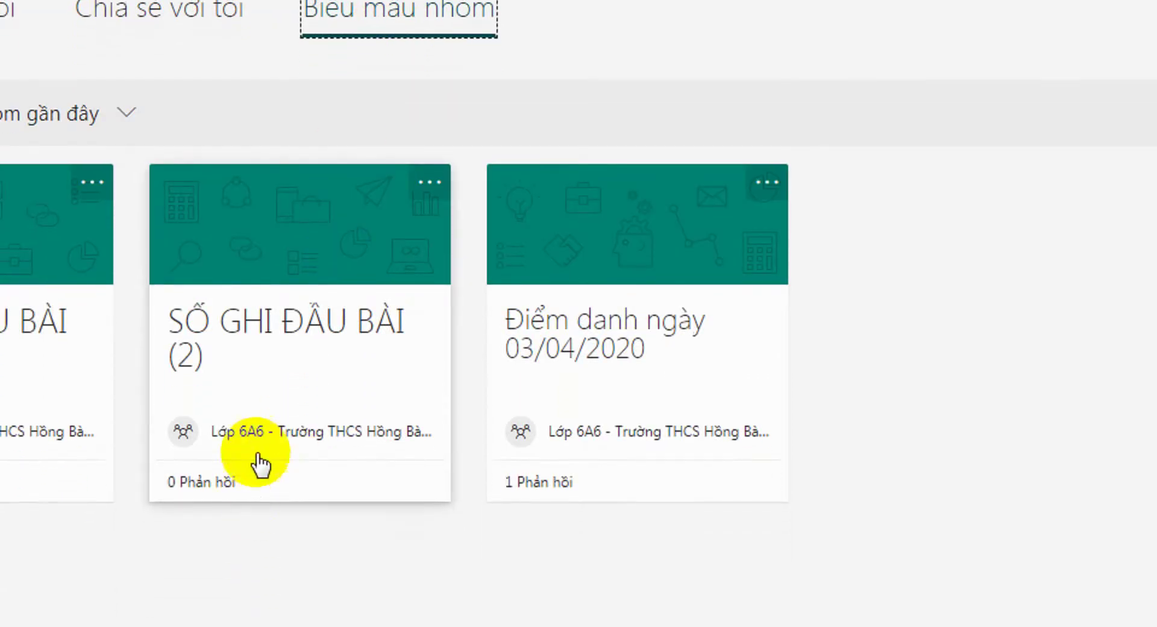
{"action": "left_click", "coordinate": [259, 556]}
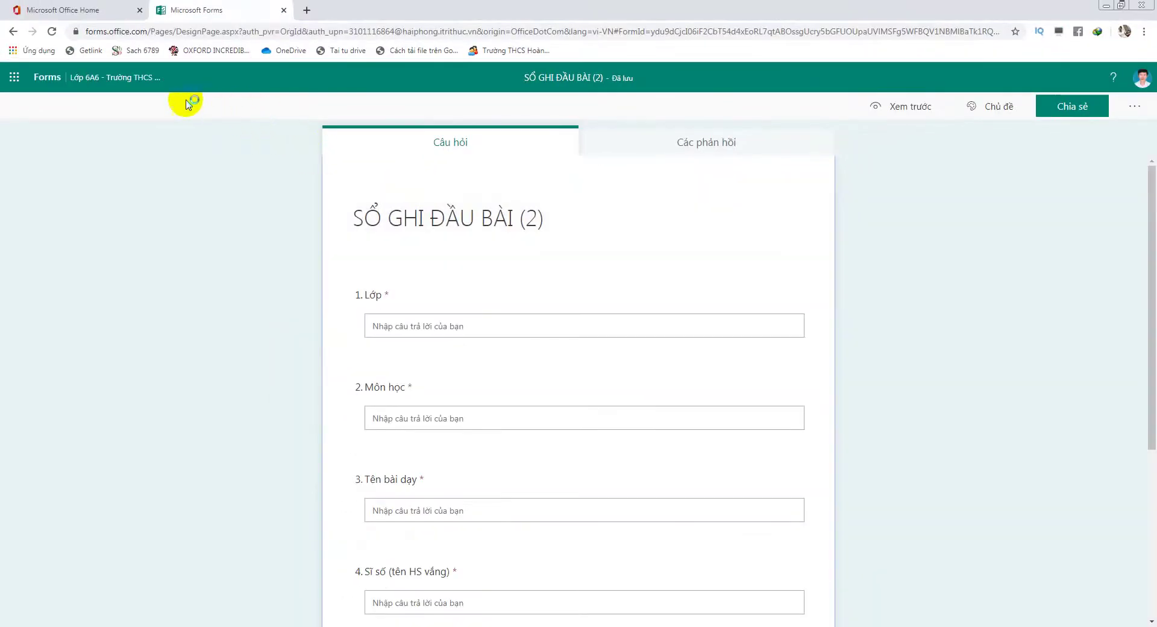
{"action": "left_click", "coordinate": [47, 76]}
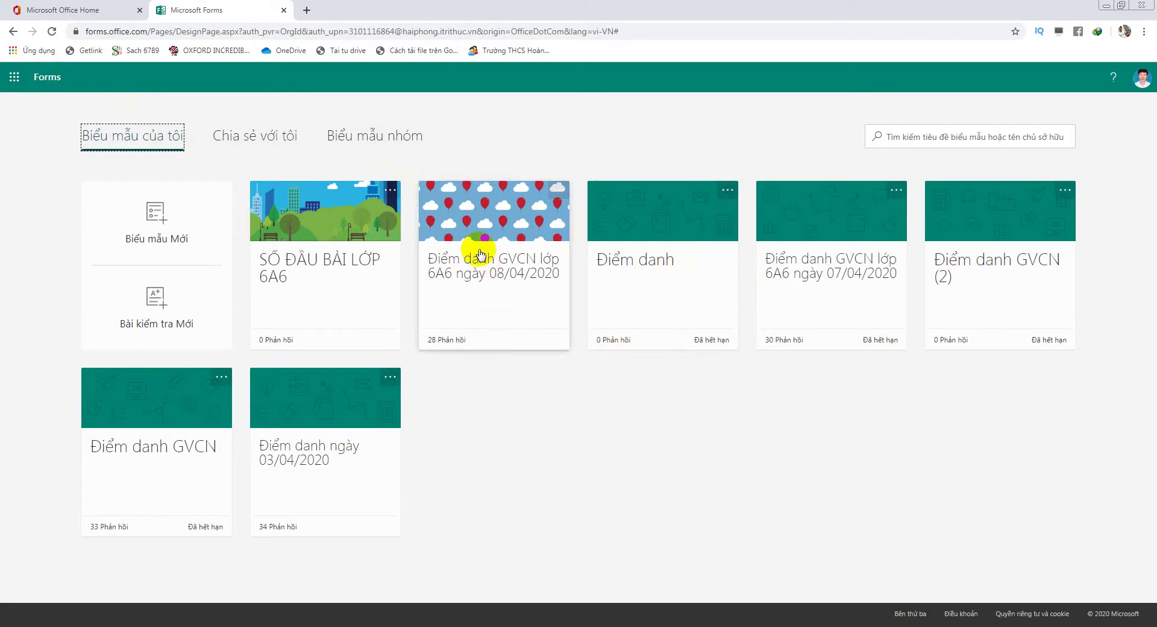
Open the group form "SỔ GHI ĐẦU BÀI", show its responses and open them in Excel
{"action": "left_click", "coordinate": [392, 145]}
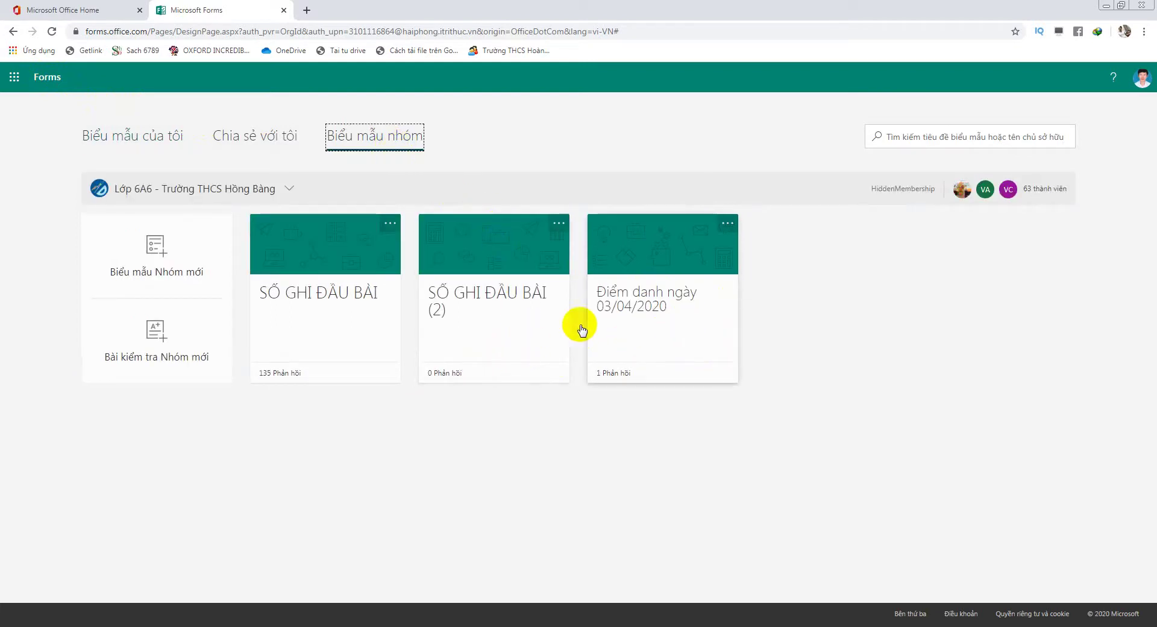
{"action": "left_click", "coordinate": [324, 325]}
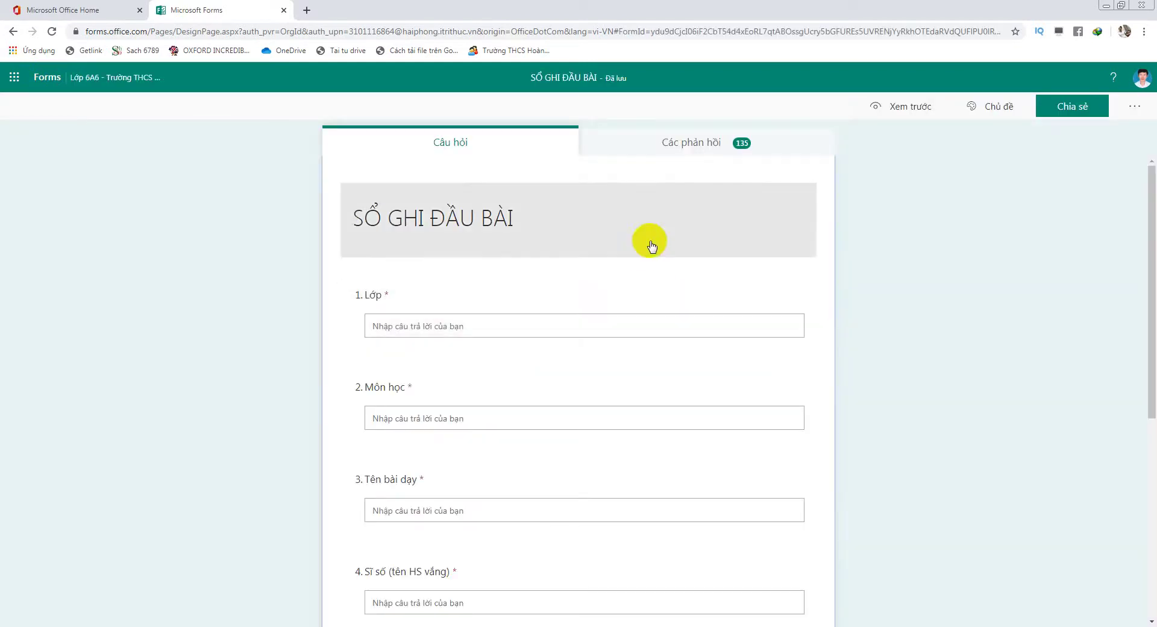
{"action": "left_click", "coordinate": [666, 143]}
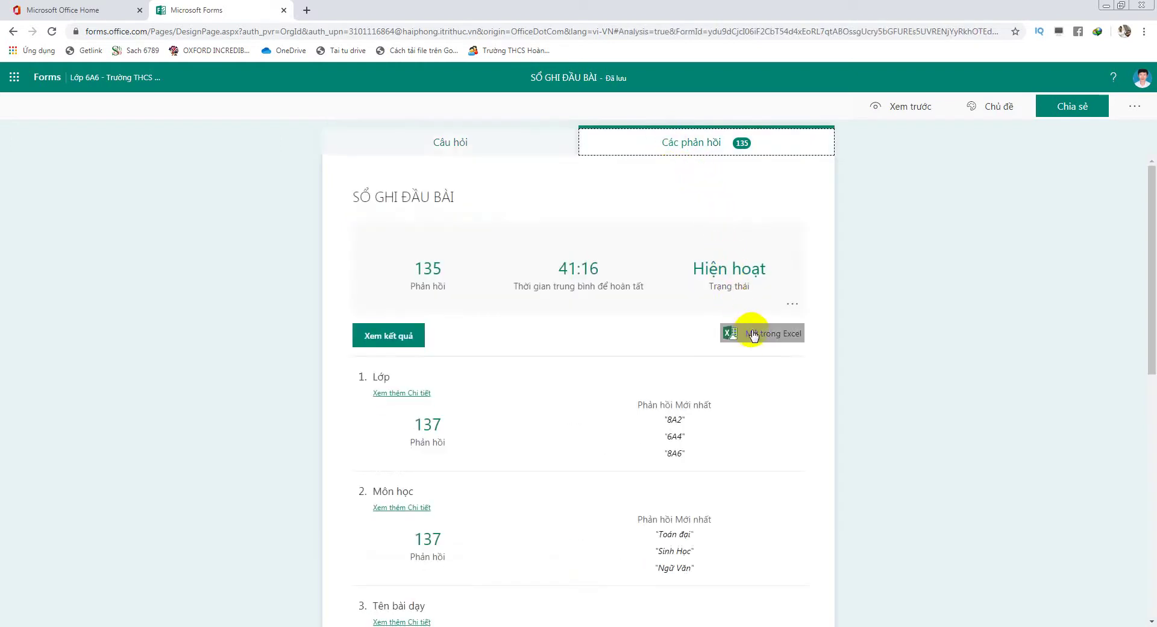
{"action": "left_click", "coordinate": [755, 341]}
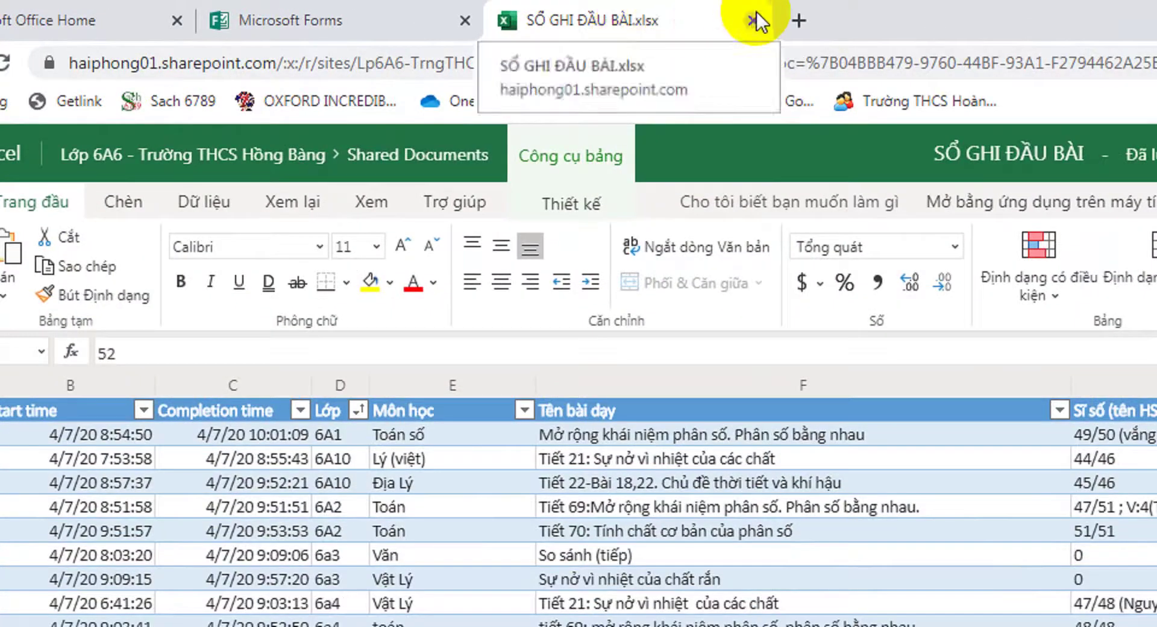
Close the "SỔ GHI ĐẦU BÀI.xlsx" response workbook and return from the group form to the Forms start page
{"action": "key", "text": "ctrl+Page_Up"}
{"action": "left_click", "coordinate": [695, 20]}
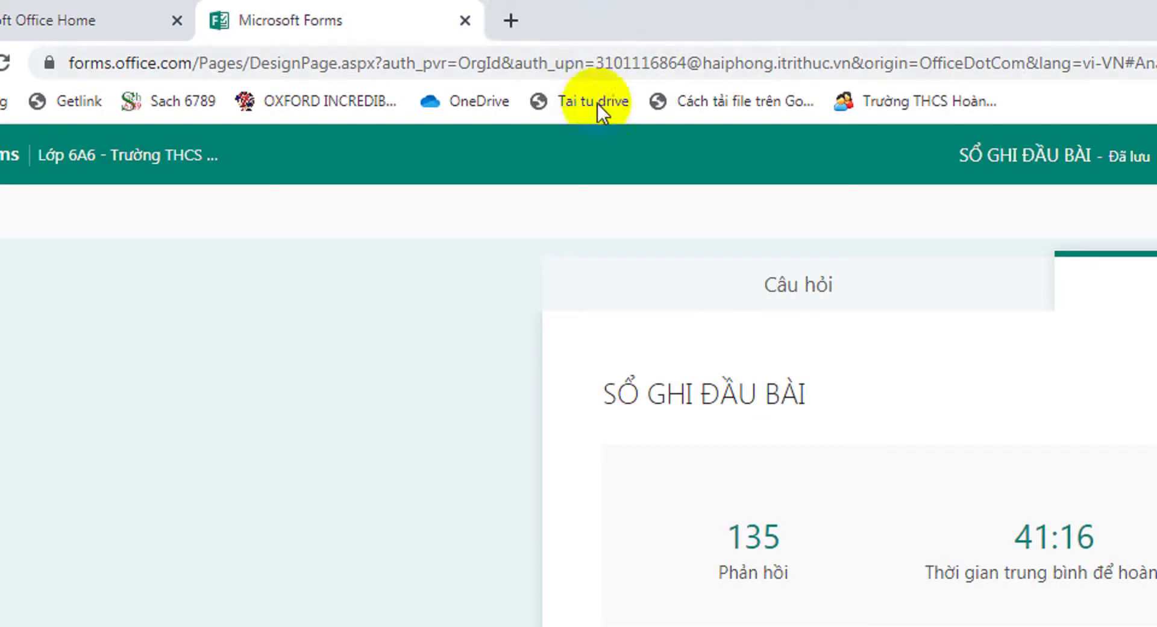
{"action": "left_click", "coordinate": [122, 163]}
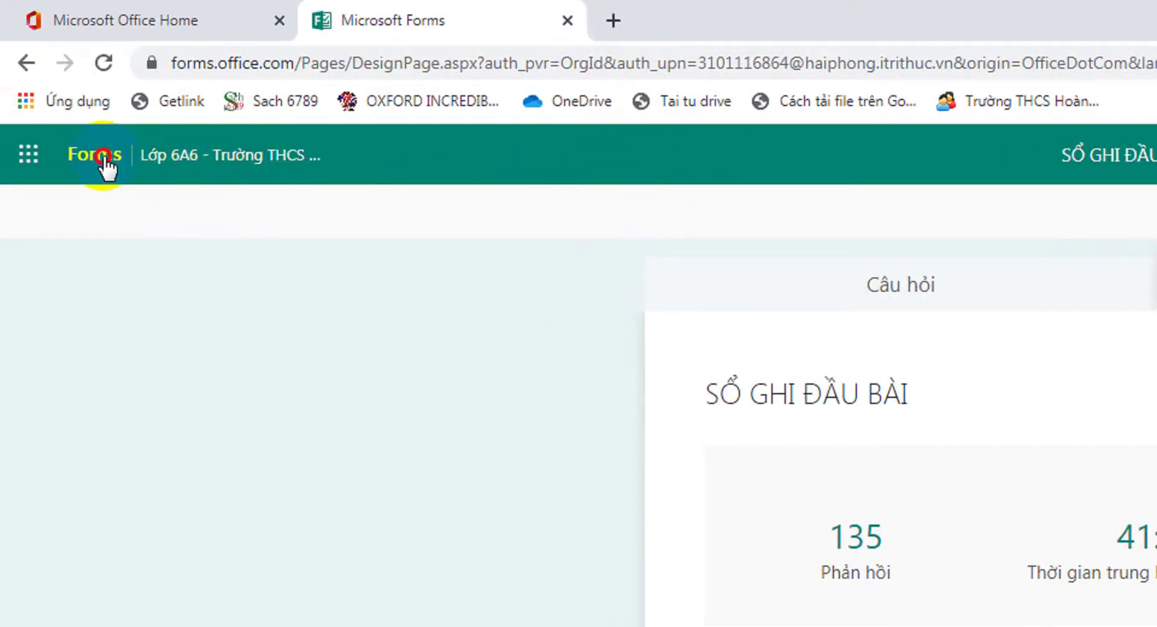